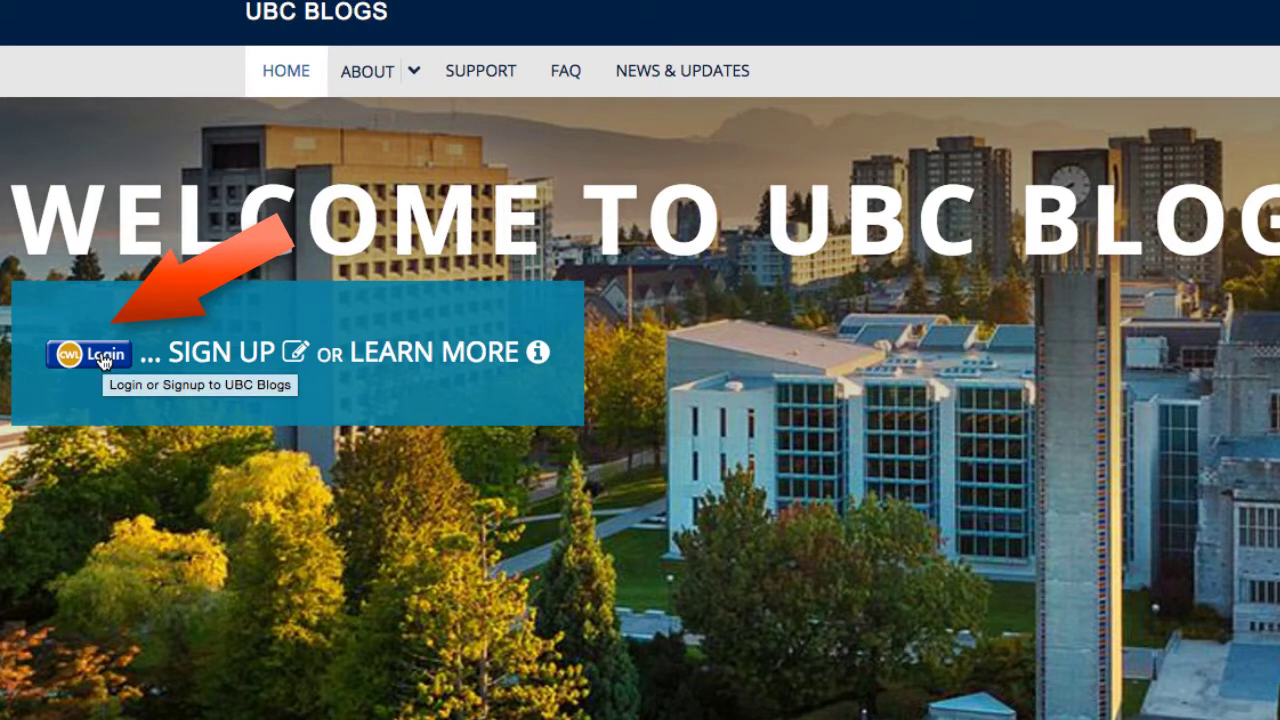
Log in to UBC Blogs, go to the UBC Blogs home page and open the form for creating a website.
{"action": "left_click", "coordinate": [104, 358]}
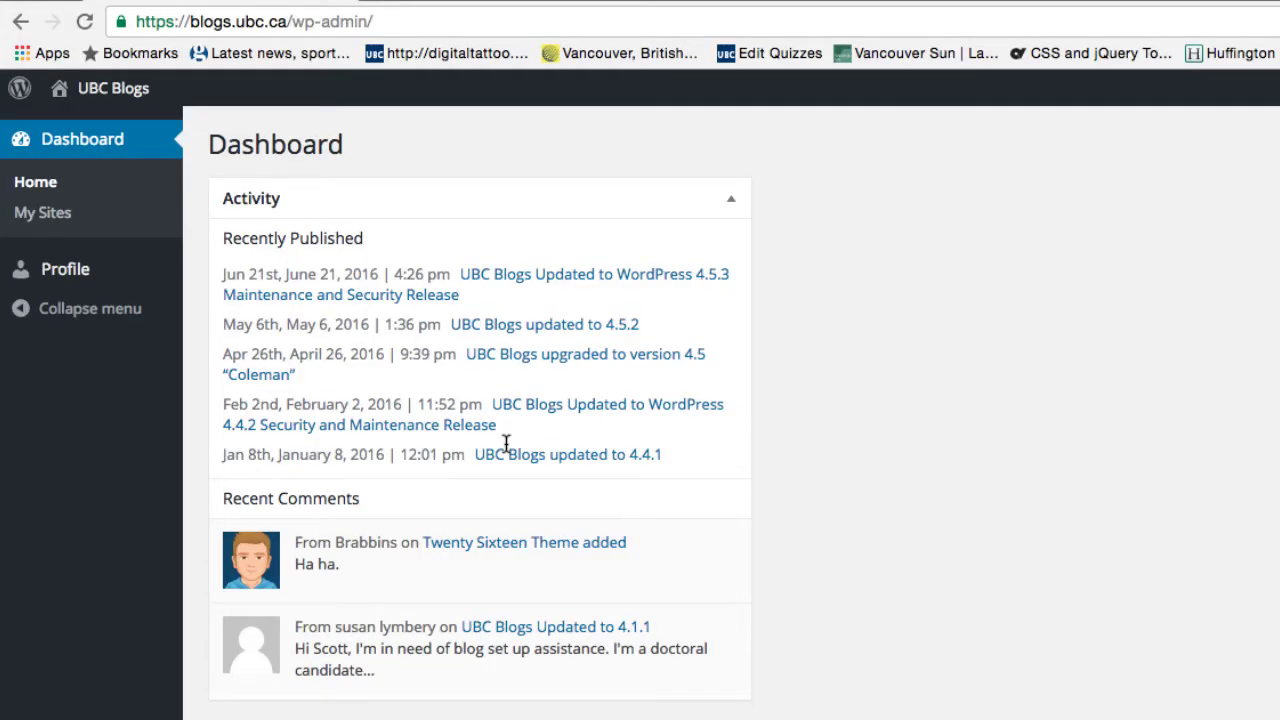
{"action": "mouse_move", "coordinate": [91, 93]}
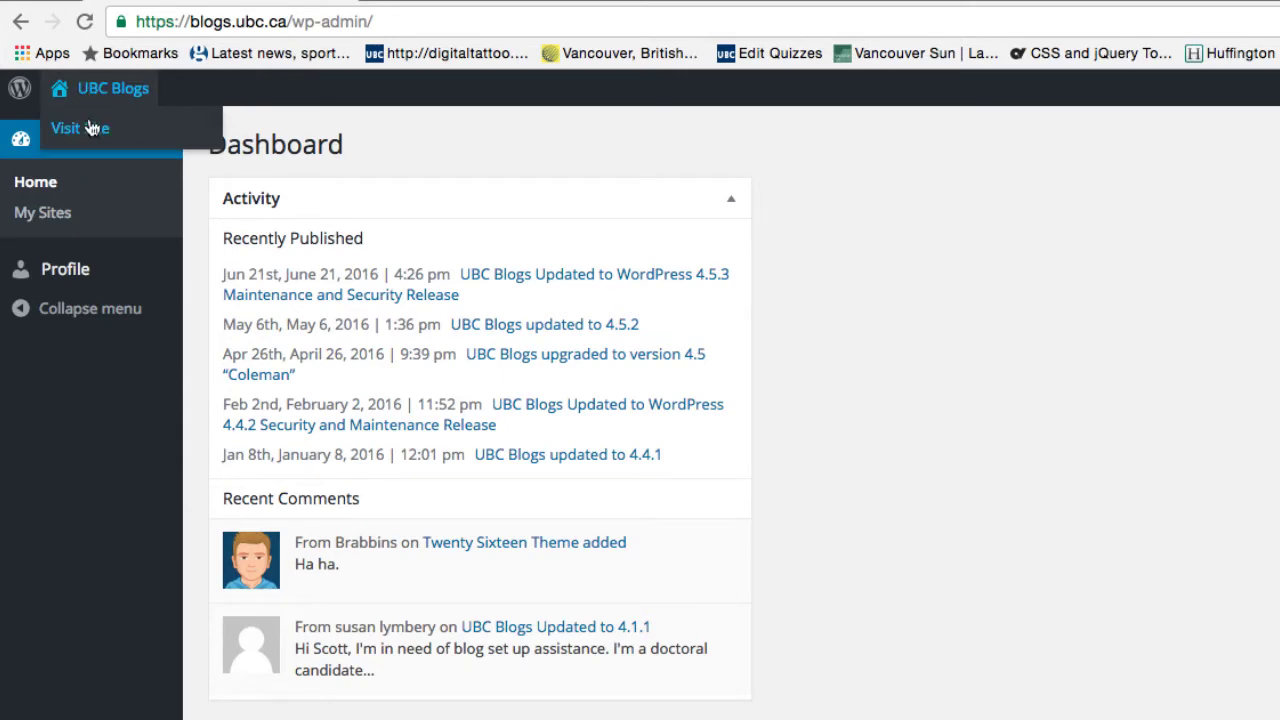
{"action": "left_click", "coordinate": [91, 128]}
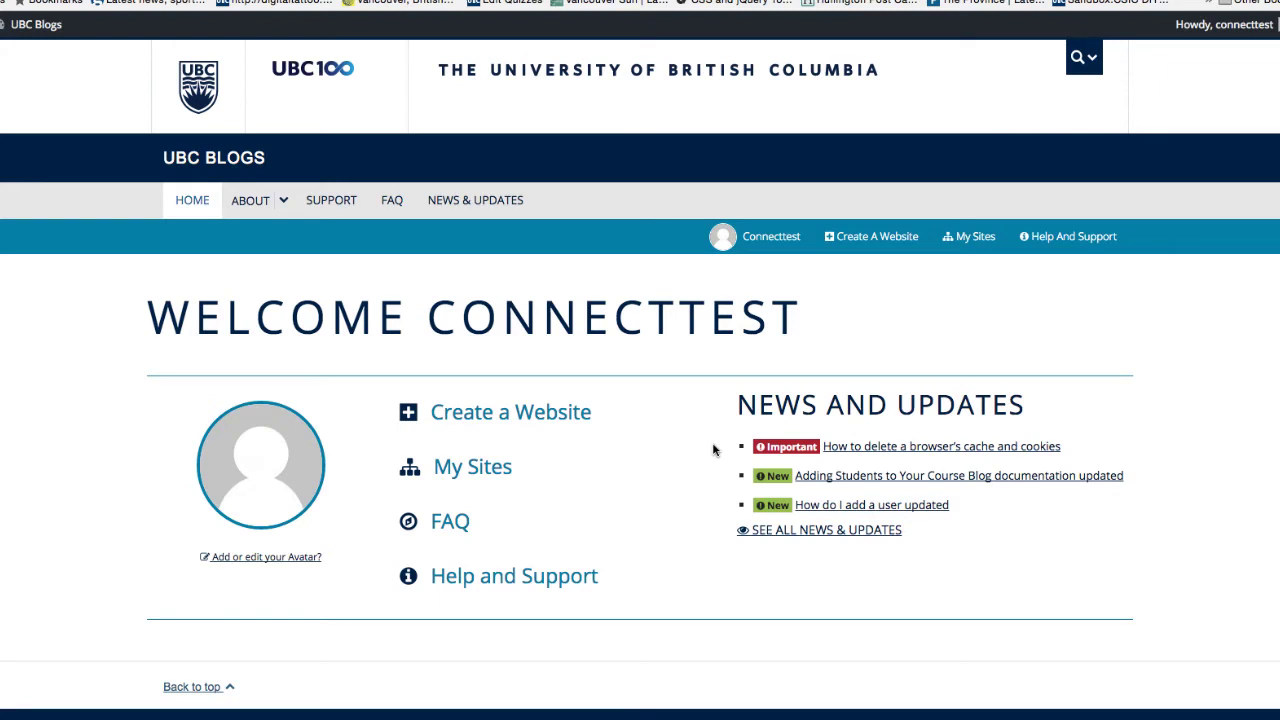
{"action": "left_click", "coordinate": [581, 414]}
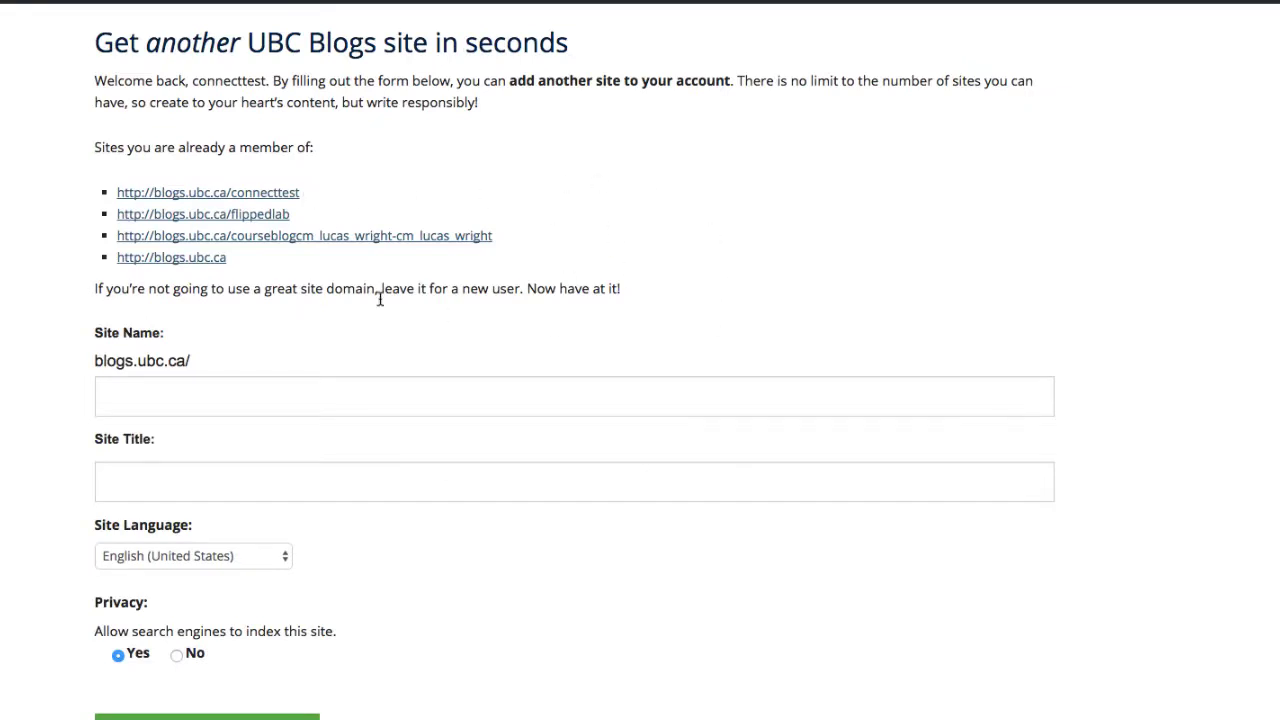
Set the new site's name to riesandboxtest, its title to UBC Blogs Sandbox and its language to English (United States).
{"action": "left_click", "coordinate": [664, 395]}
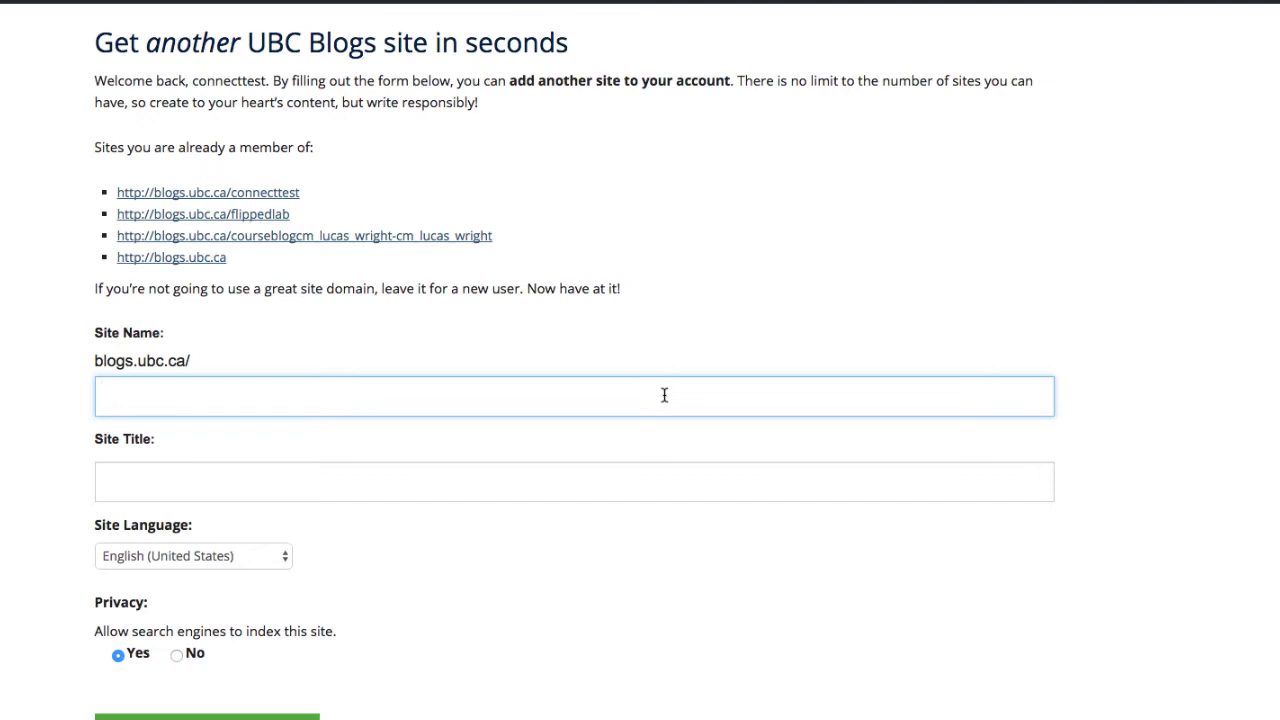
{"action": "type", "text": "riesandboxtest"}
{"action": "left_click", "coordinate": [642, 484]}
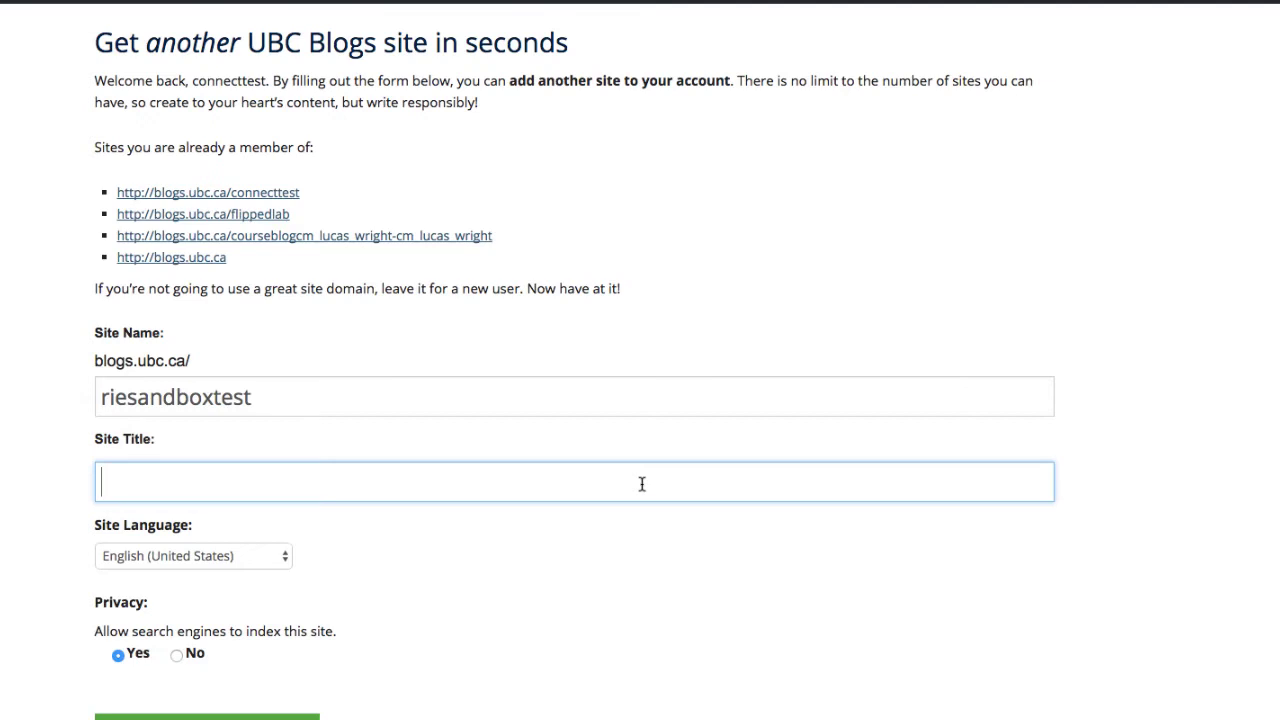
{"action": "type", "text": "UBC Blogs Sandbox"}
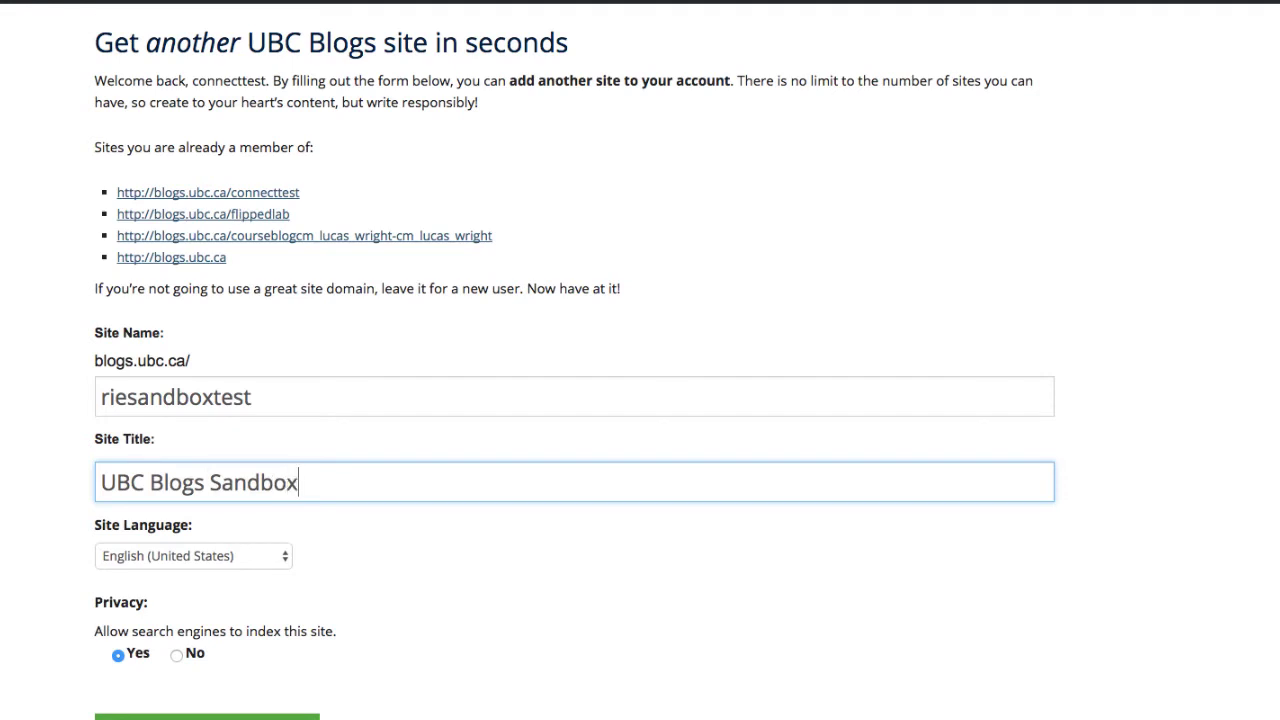
{"action": "left_click", "coordinate": [183, 558]}
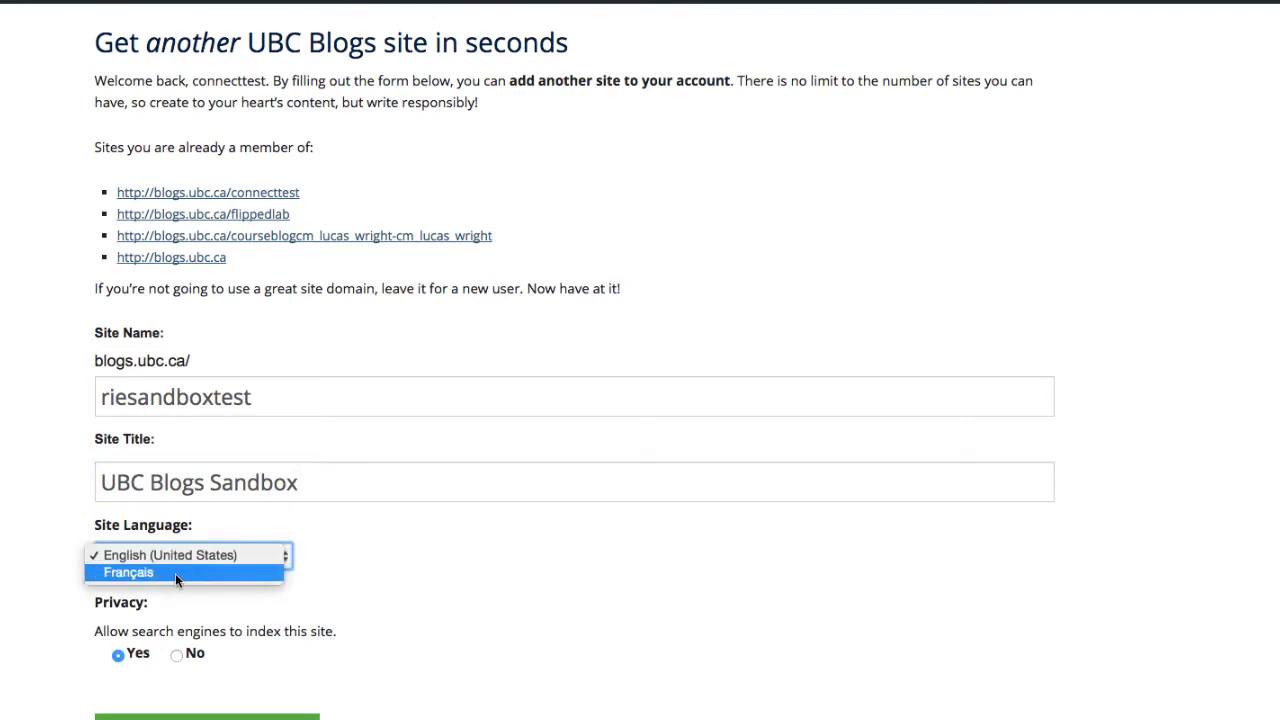
{"action": "left_click", "coordinate": [167, 553]}
Set the privacy option to No so search engines do not index the site, and create the site.
{"action": "scroll", "coordinate": [236, 463], "scroll_direction": "down", "scroll_amount": 3}
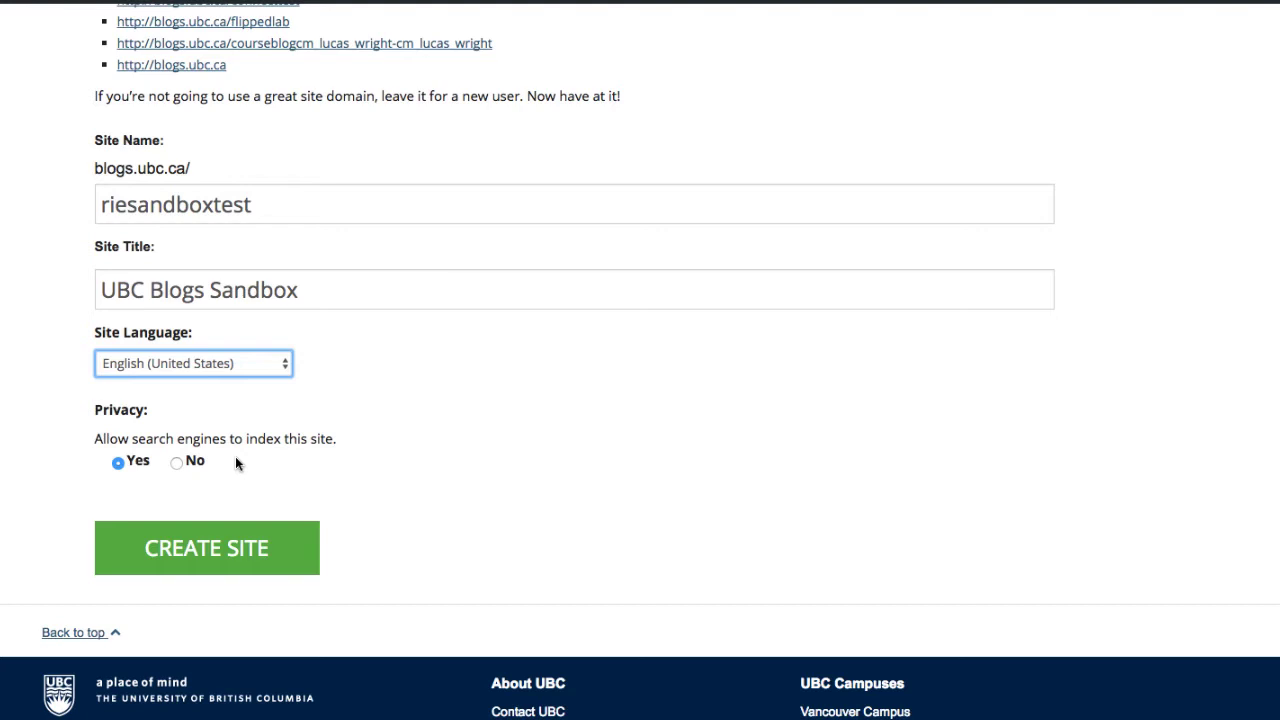
{"action": "left_click", "coordinate": [180, 461]}
{"action": "key", "text": "Tab"}
{"action": "key", "text": "Return"}
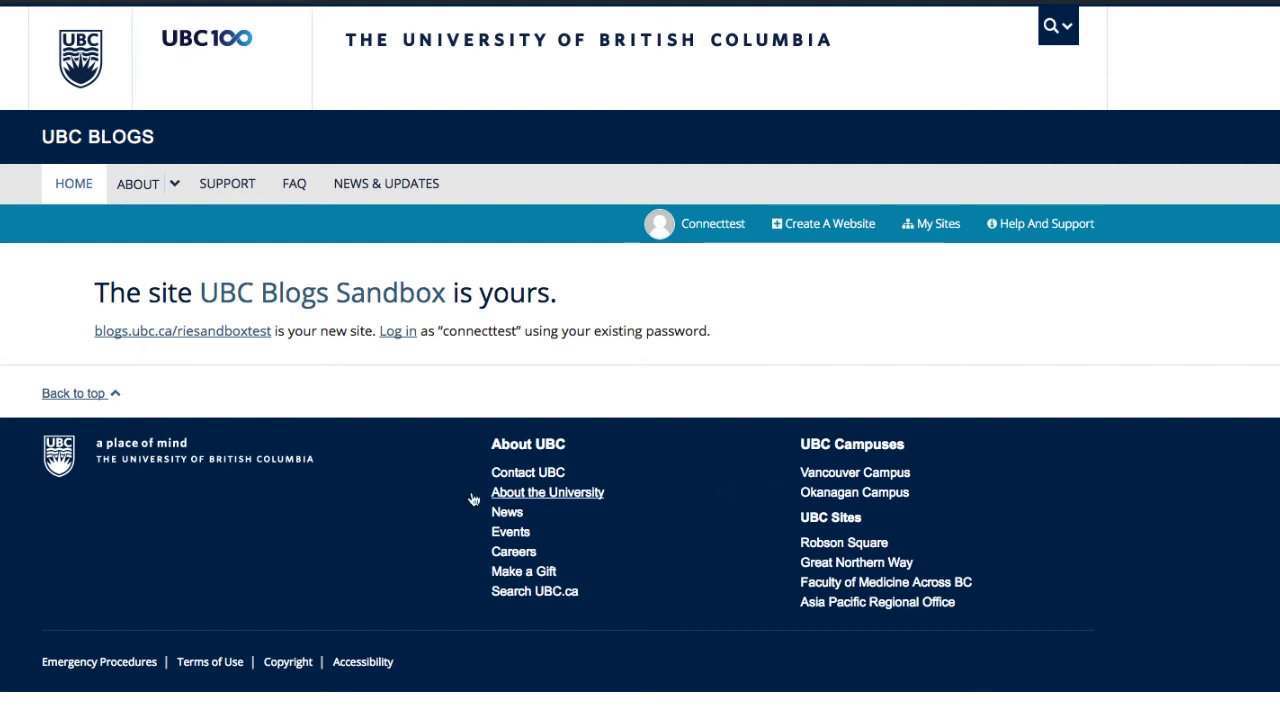
Open the new site at blogs.ubc.ca/riesandboxtest and look over its front page.
{"action": "left_click", "coordinate": [185, 339]}
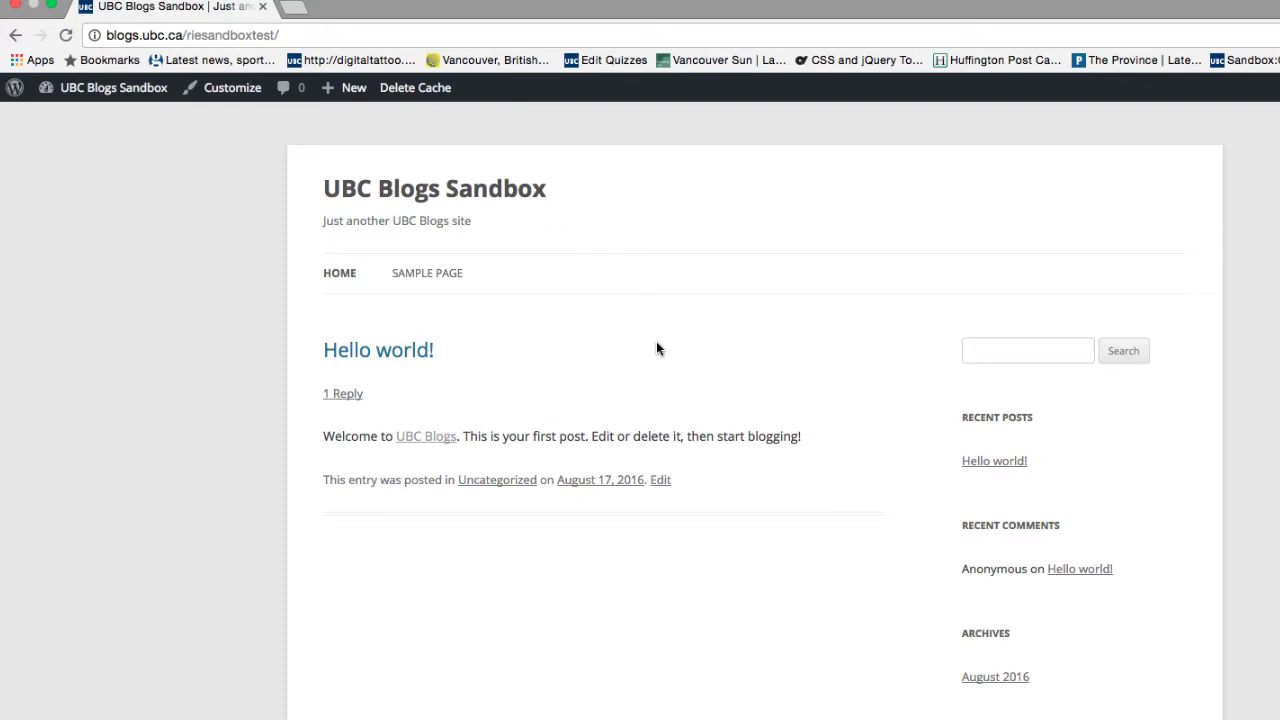
{"action": "scroll", "coordinate": [657, 344], "scroll_direction": "down", "scroll_amount": 2}
{"action": "scroll", "coordinate": [657, 344], "scroll_direction": "up", "scroll_amount": 2}
Customize the site by choosing the Suits theme from the installed themes, then save and activate it.
{"action": "left_click", "coordinate": [222, 96]}
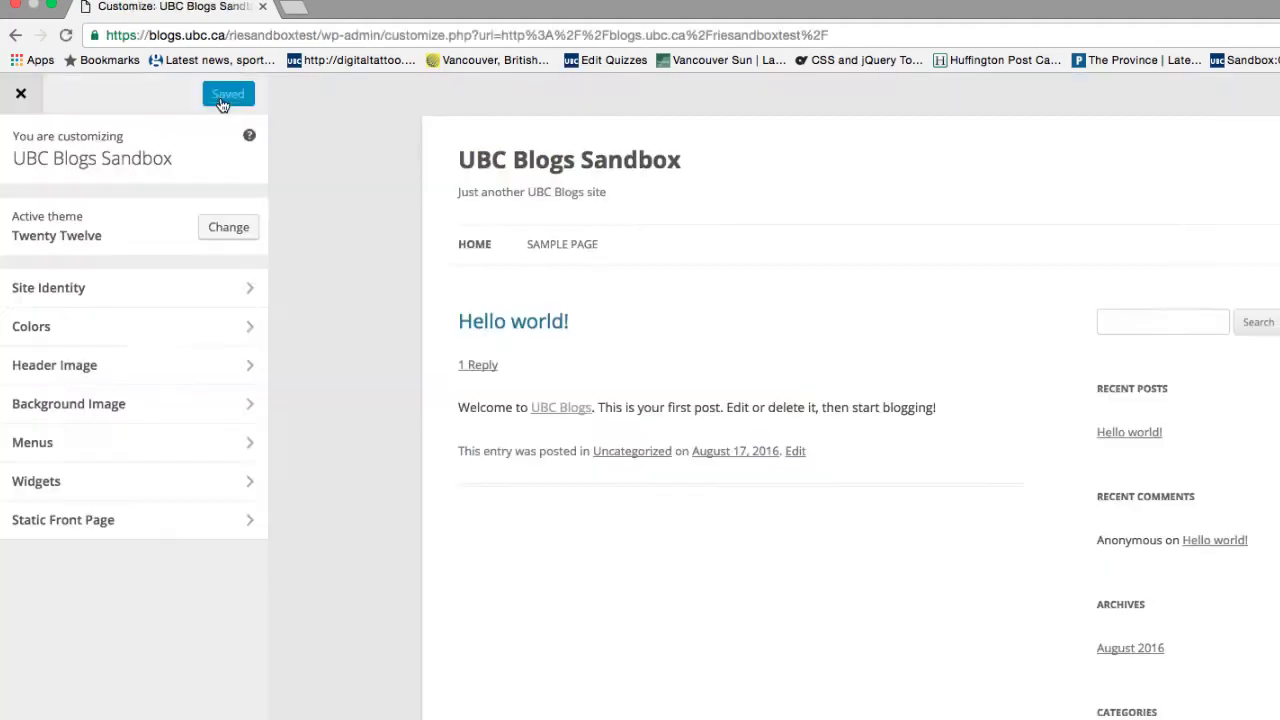
{"action": "left_click", "coordinate": [228, 228]}
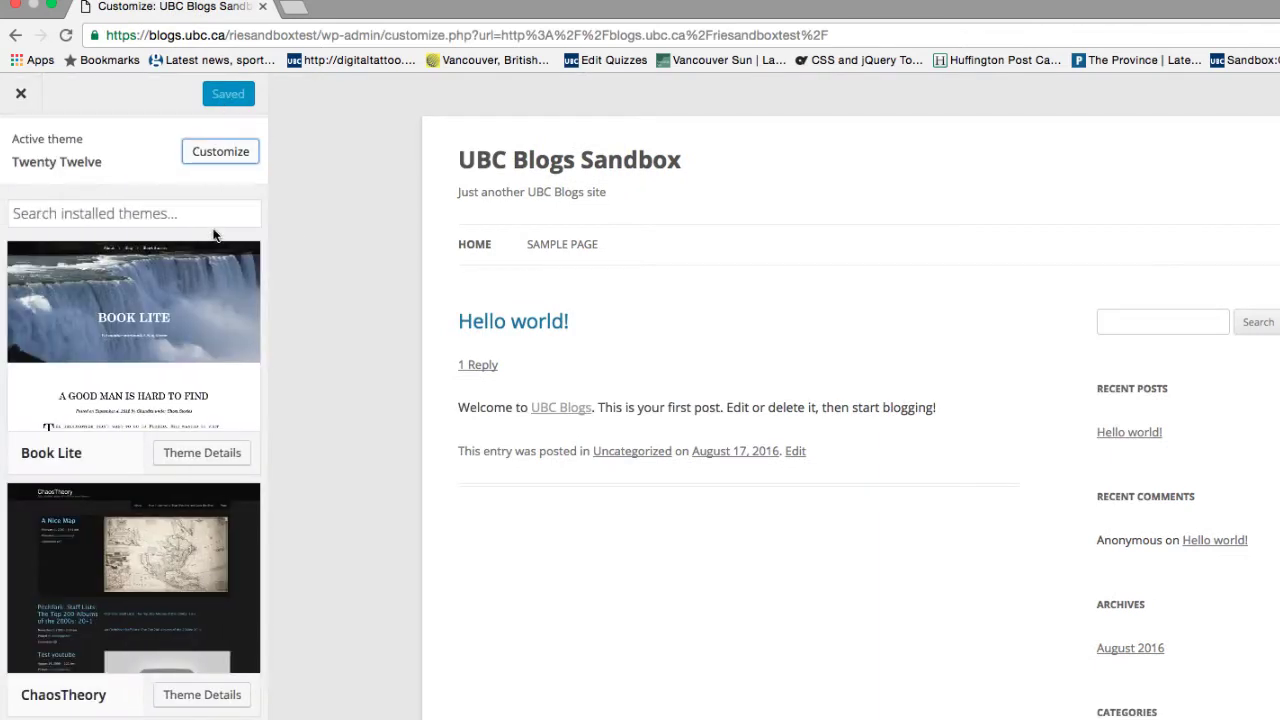
{"action": "scroll", "coordinate": [160, 562], "scroll_direction": "down", "scroll_amount": 7}
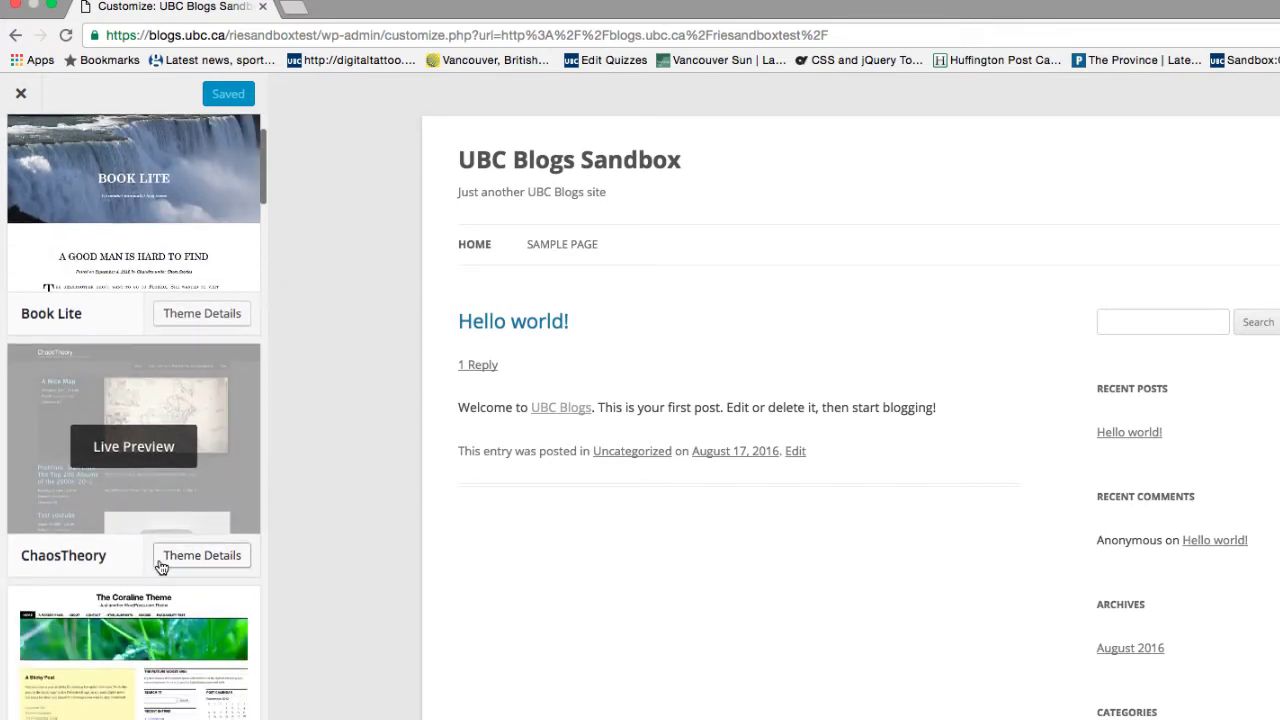
{"action": "scroll", "coordinate": [160, 568], "scroll_direction": "down", "scroll_amount": 5}
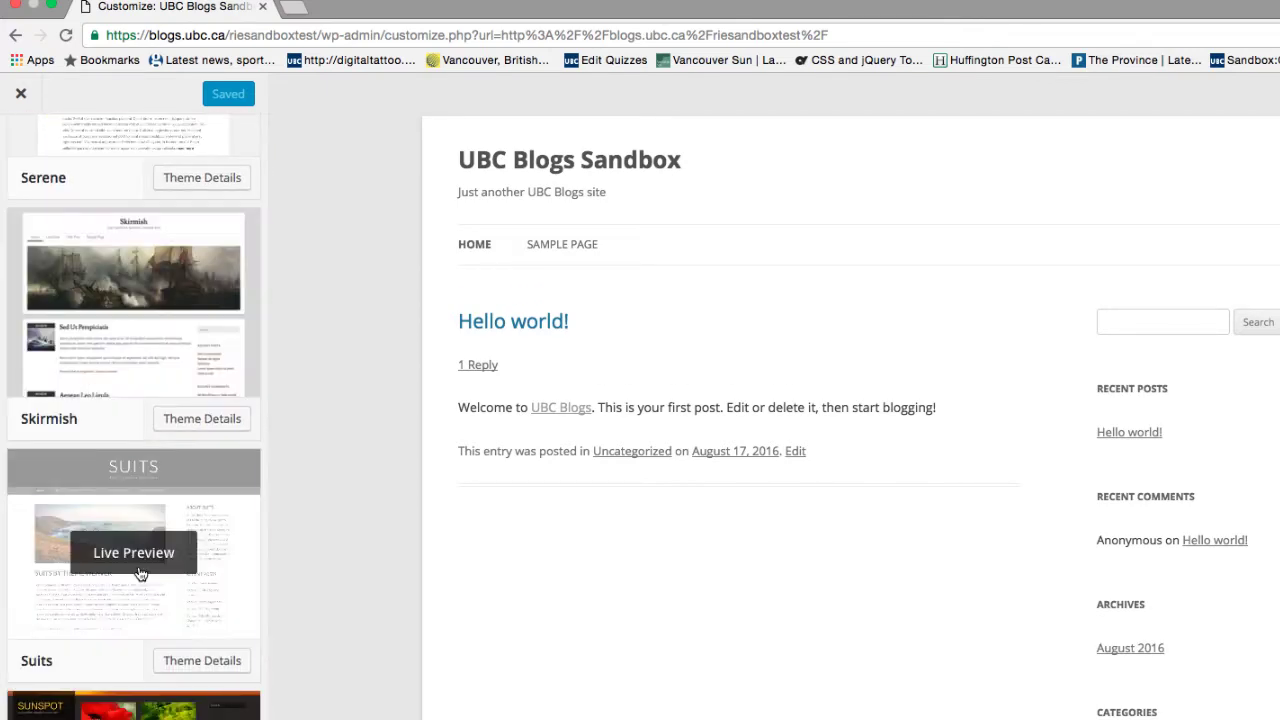
{"action": "left_click", "coordinate": [139, 566]}
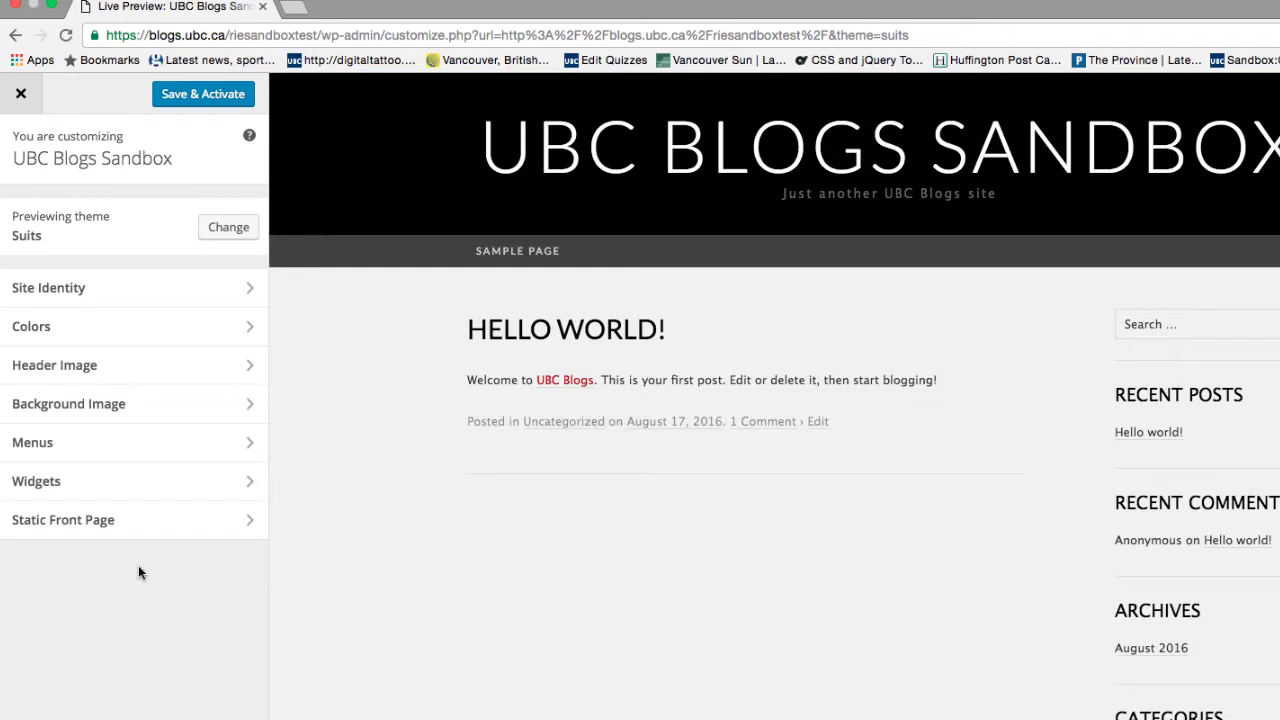
{"action": "left_click", "coordinate": [200, 96]}
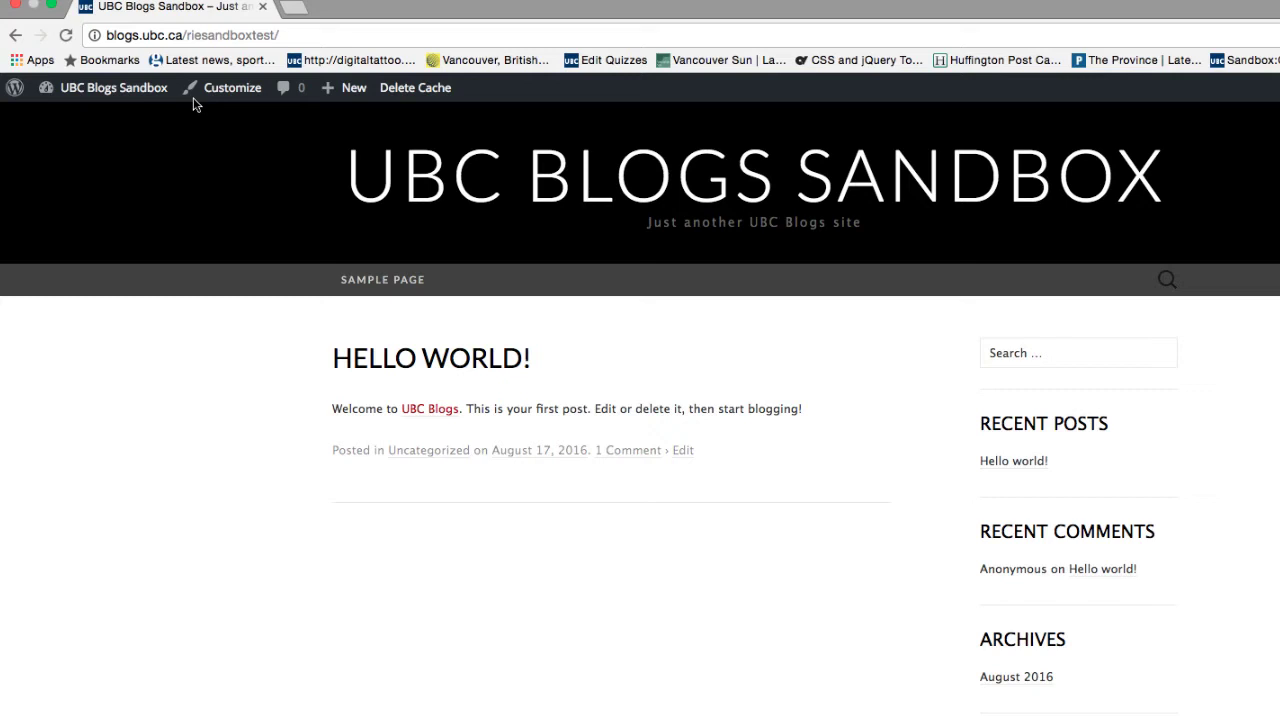
Go to the site's dashboard and check the template choices for Sample Page in its editor, keeping Default Template.
{"action": "mouse_move", "coordinate": [143, 95]}
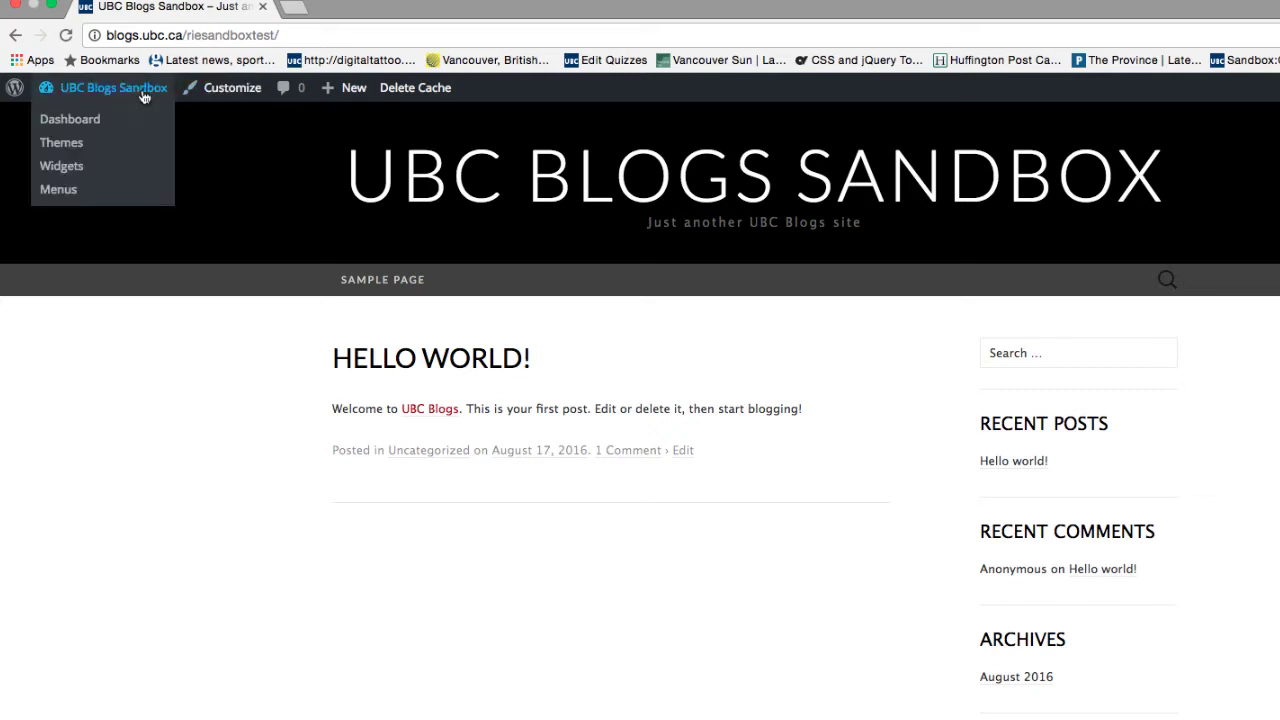
{"action": "left_click", "coordinate": [122, 118]}
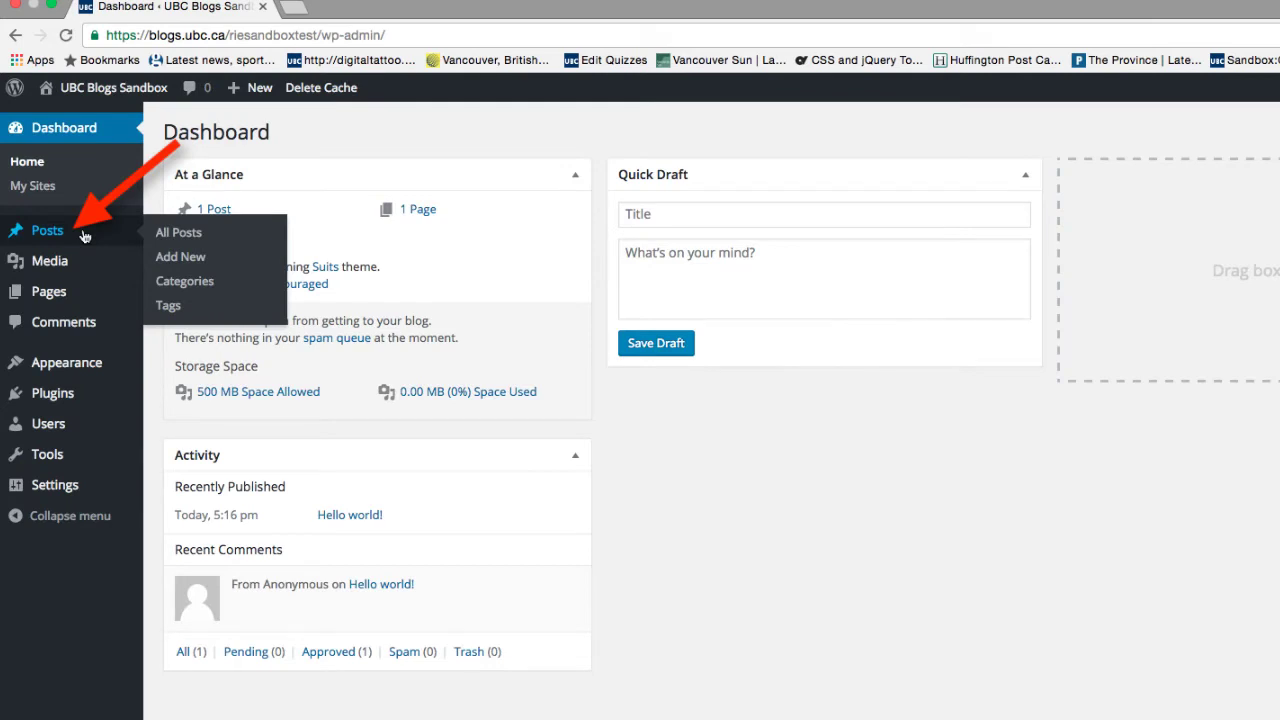
{"action": "mouse_move", "coordinate": [91, 289]}
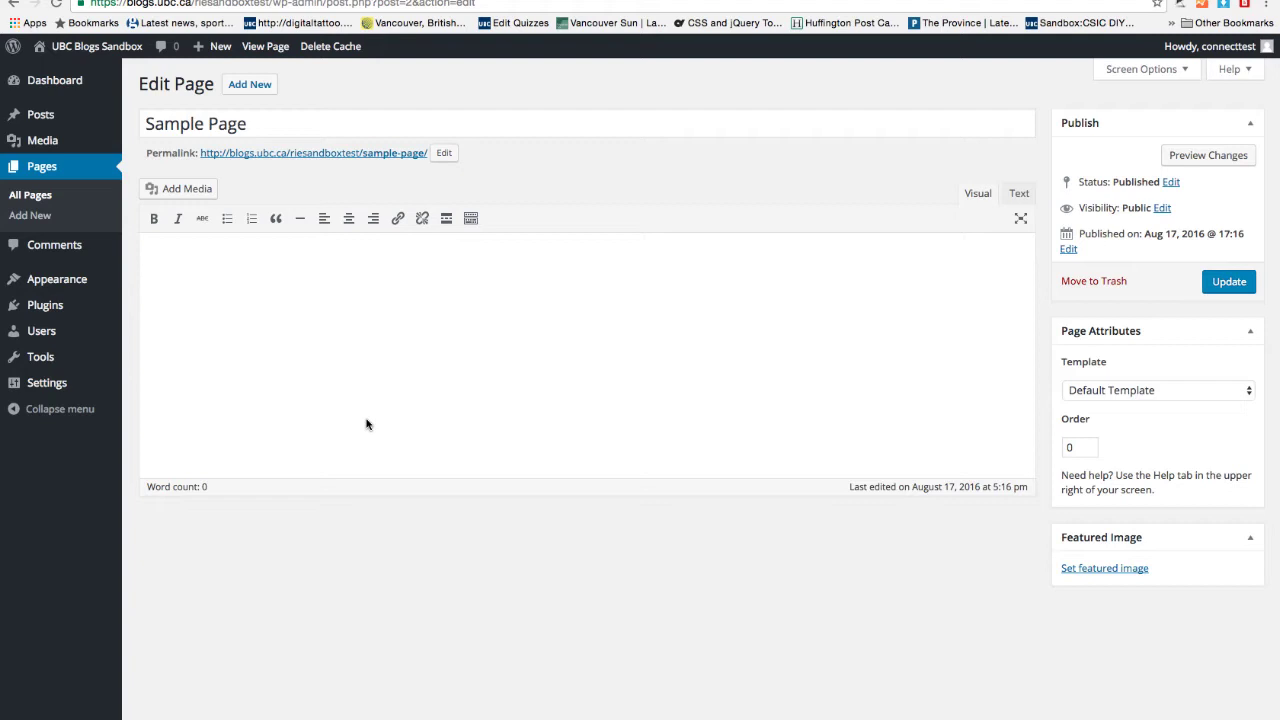
{"action": "left_click", "coordinate": [1233, 400]}
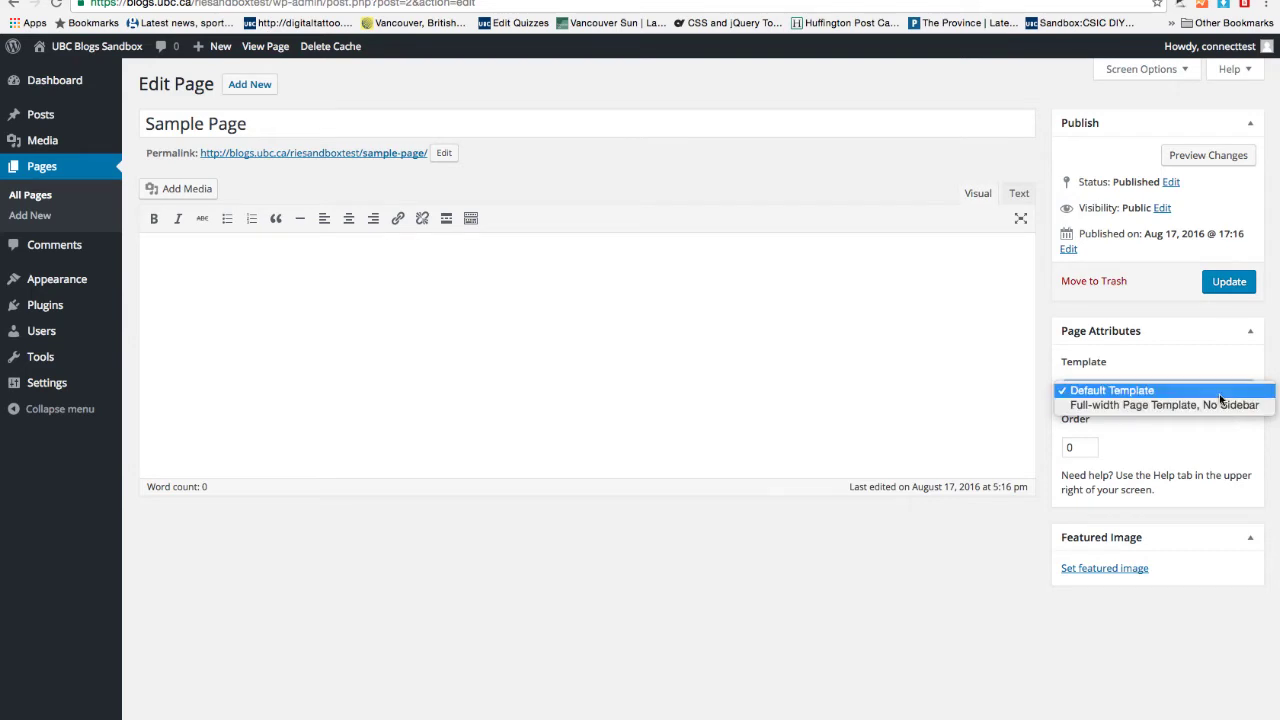
{"action": "left_click", "coordinate": [1226, 391]}
Open the site's media library.
{"action": "mouse_move", "coordinate": [53, 151]}
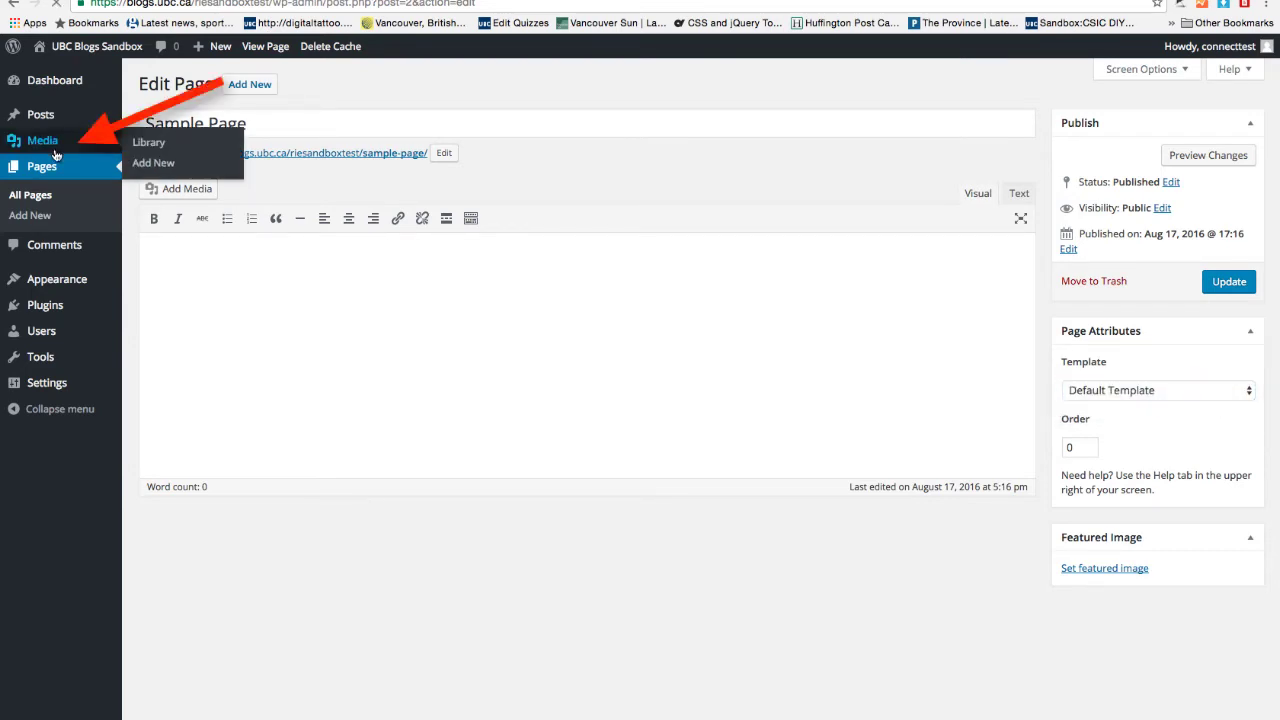
{"action": "left_click", "coordinate": [55, 153]}
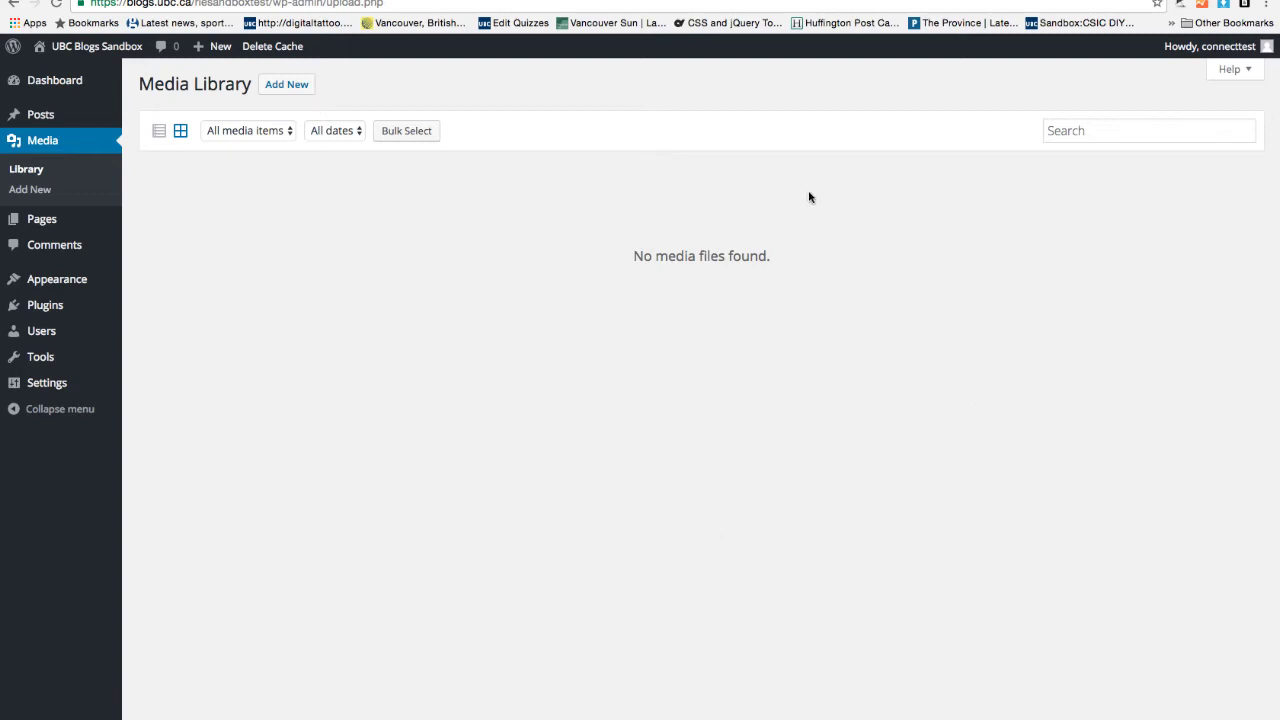
Open the site's comments and mark the Anonymous comment on the Hello world! post as spam.
{"action": "left_click", "coordinate": [54, 245]}
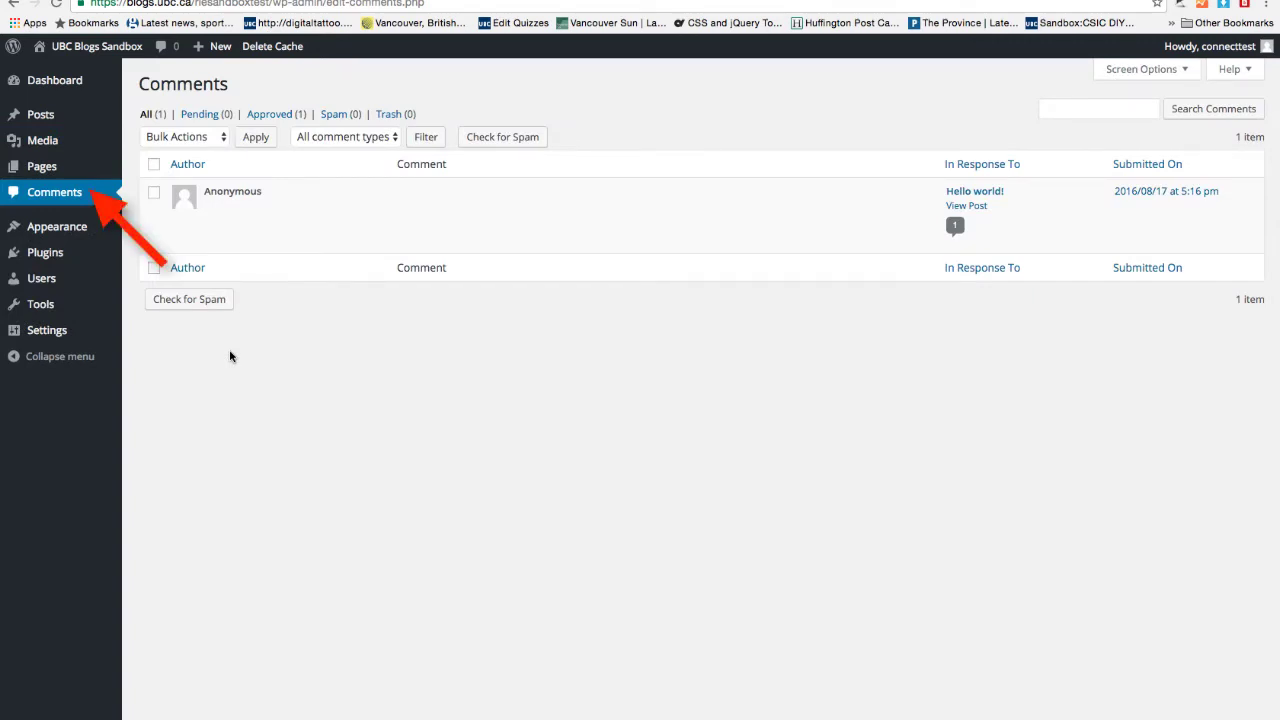
{"action": "mouse_move", "coordinate": [211, 189]}
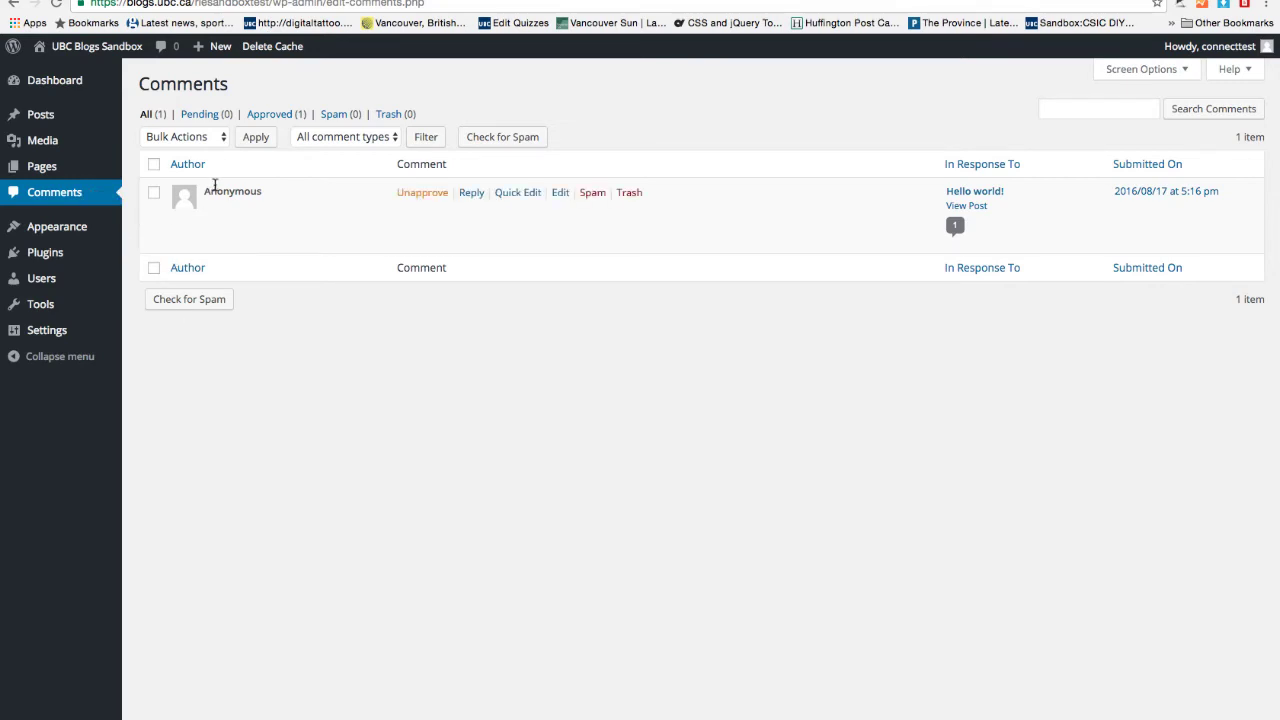
{"action": "left_click", "coordinate": [580, 193]}
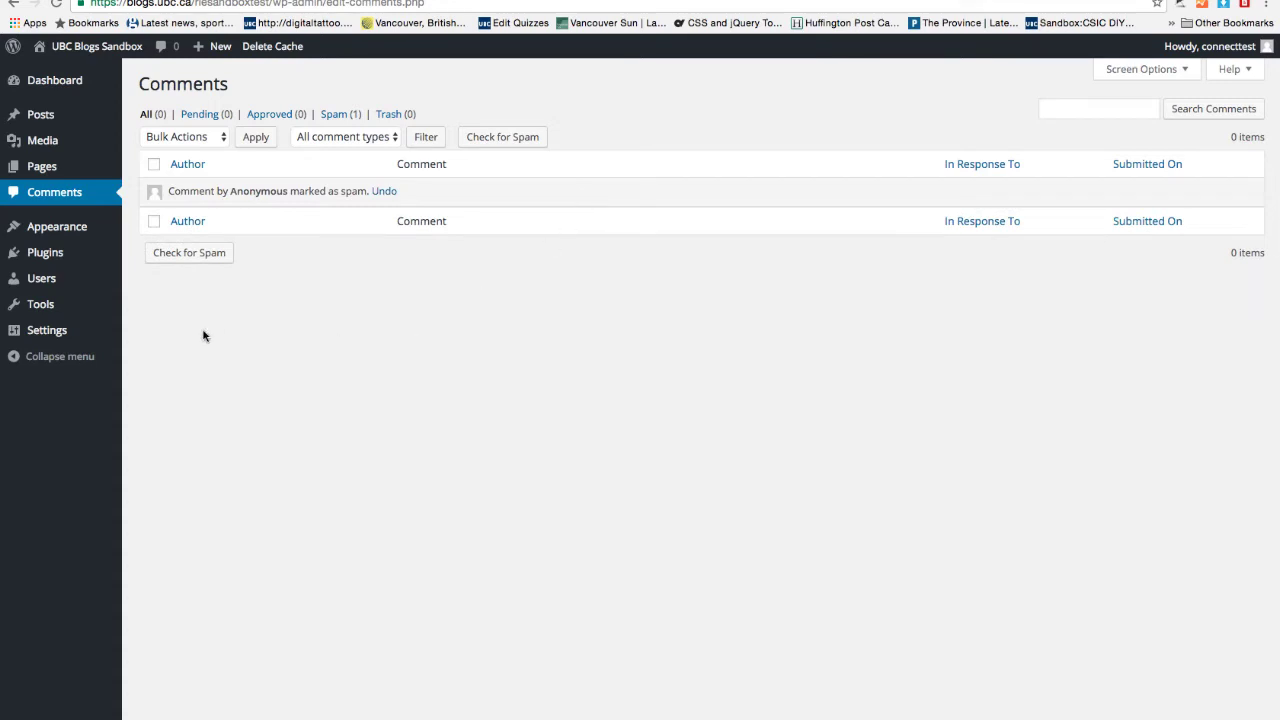
Review the installed themes and the Main Sidebar widgets, comparing the widgets with the sidebar on the live site.
{"action": "left_click", "coordinate": [67, 229]}
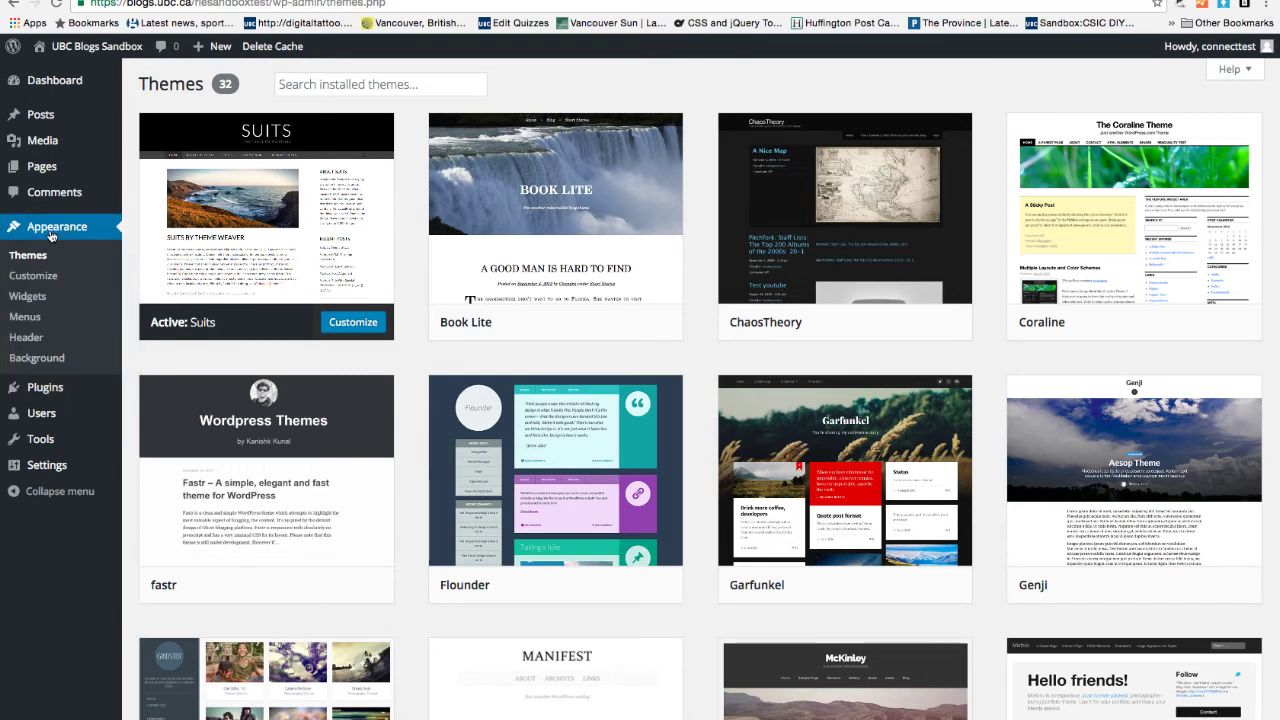
{"action": "left_click", "coordinate": [45, 257]}
{"action": "left_click", "coordinate": [34, 282]}
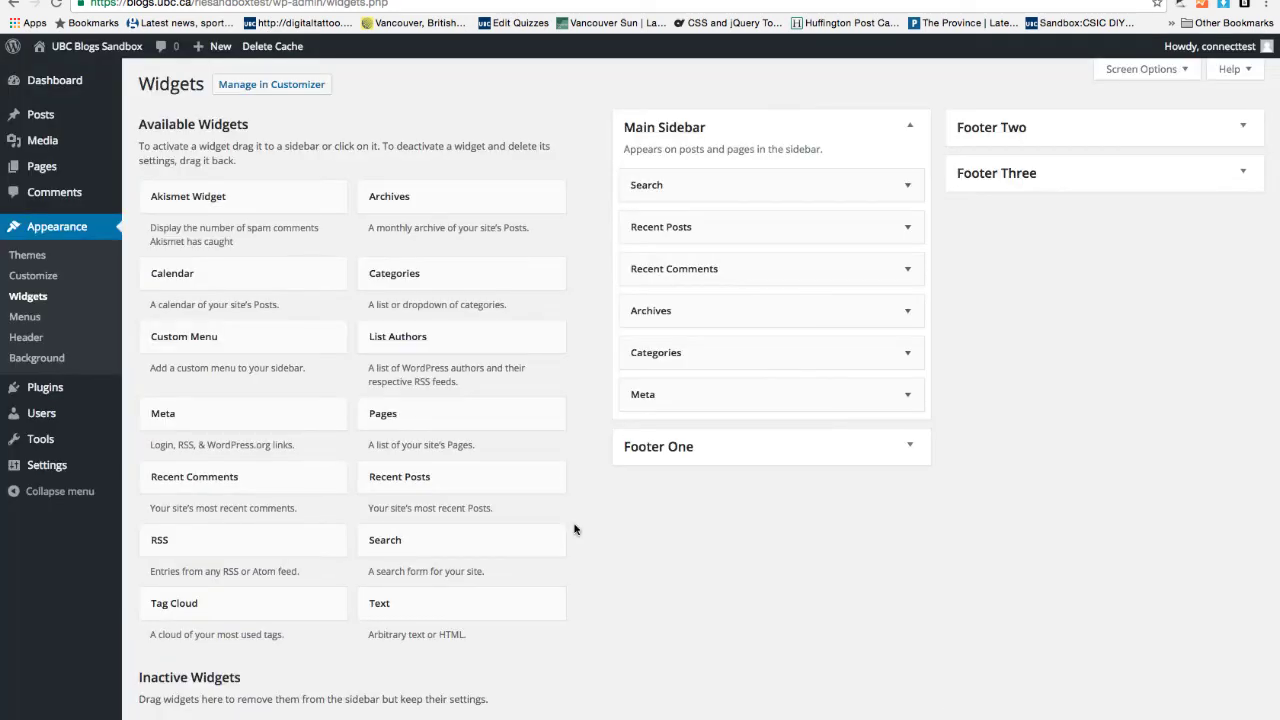
{"action": "left_click", "coordinate": [97, 46]}
{"action": "scroll", "coordinate": [744, 444], "scroll_direction": "down", "scroll_amount": 1}
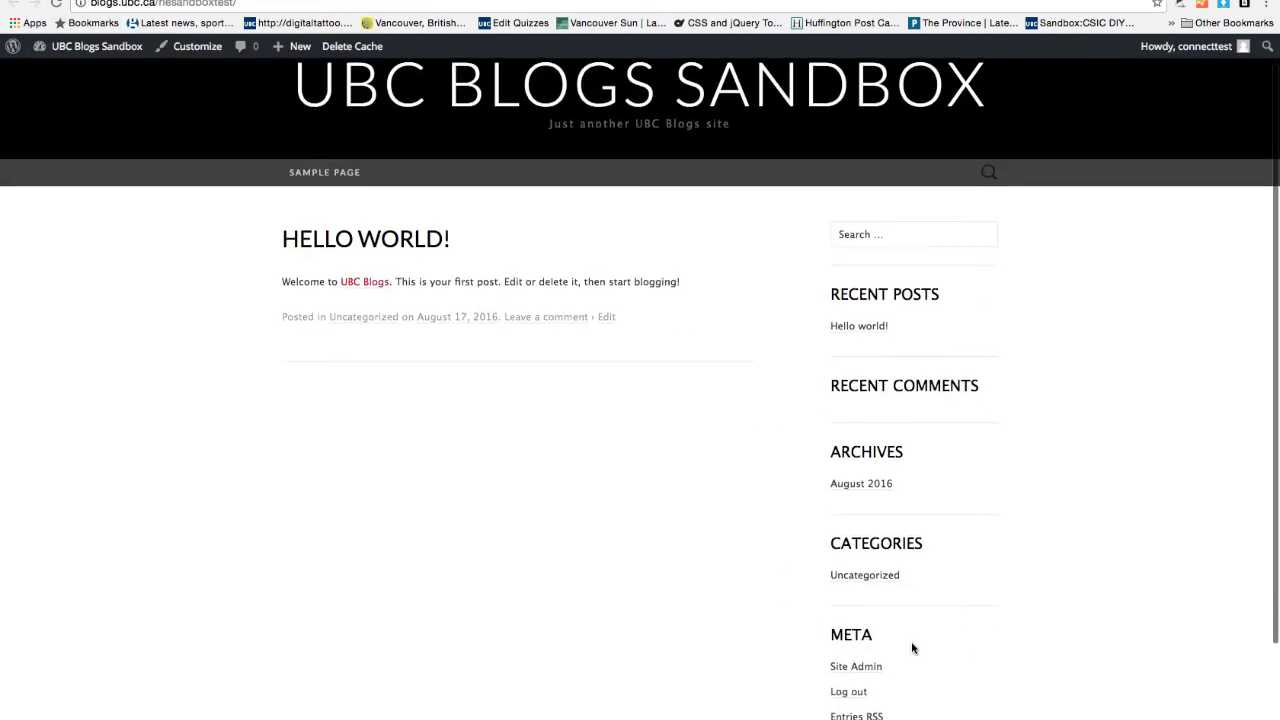
{"action": "scroll", "coordinate": [771, 609], "scroll_direction": "down", "scroll_amount": 3}
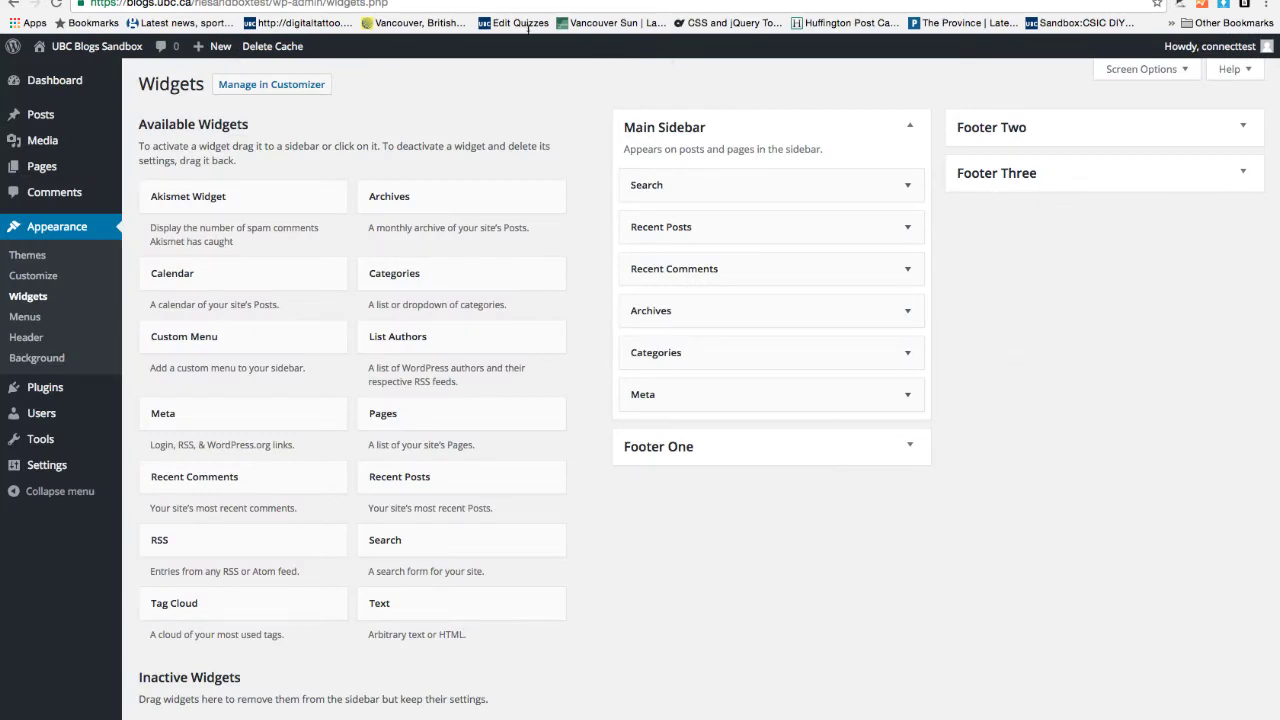
Examine the site's menu structure and look through the list of plugins that can be activated.
{"action": "left_click", "coordinate": [407, 3]}
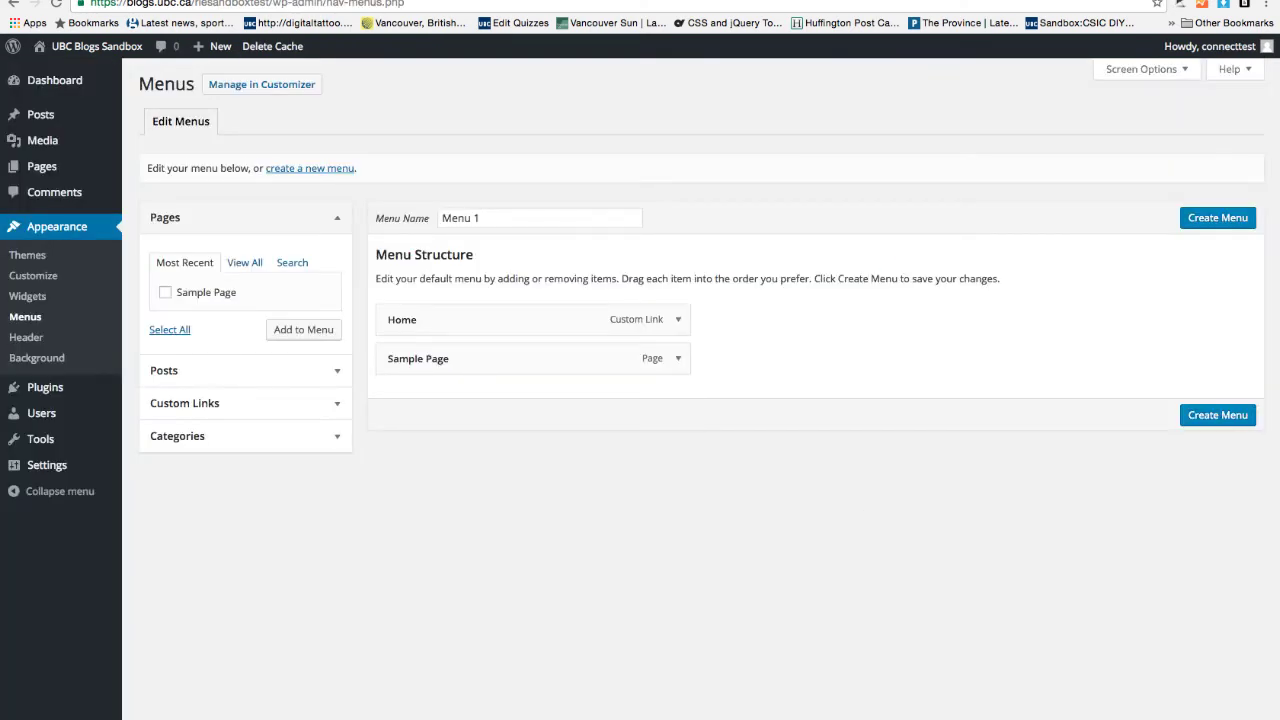
{"action": "left_click", "coordinate": [407, 3]}
{"action": "scroll", "coordinate": [372, 222], "scroll_direction": "up", "scroll_amount": 3}
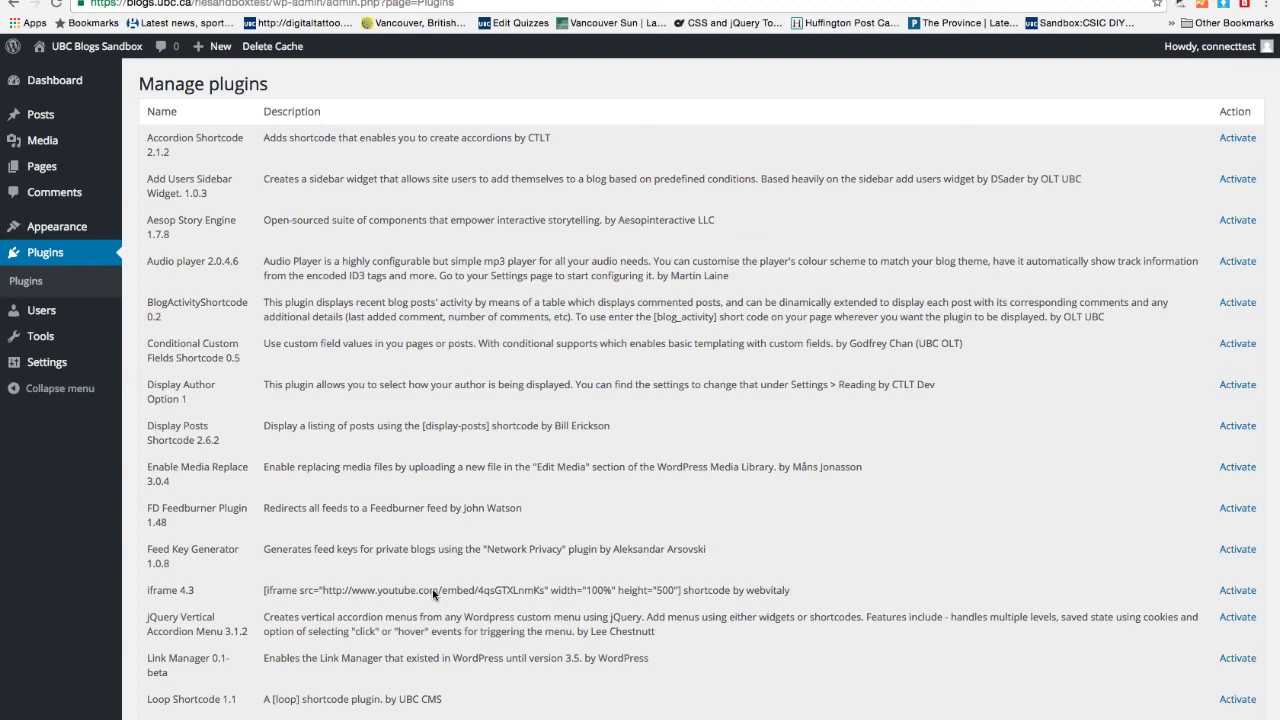
{"action": "scroll", "coordinate": [434, 594], "scroll_direction": "down", "scroll_amount": 10}
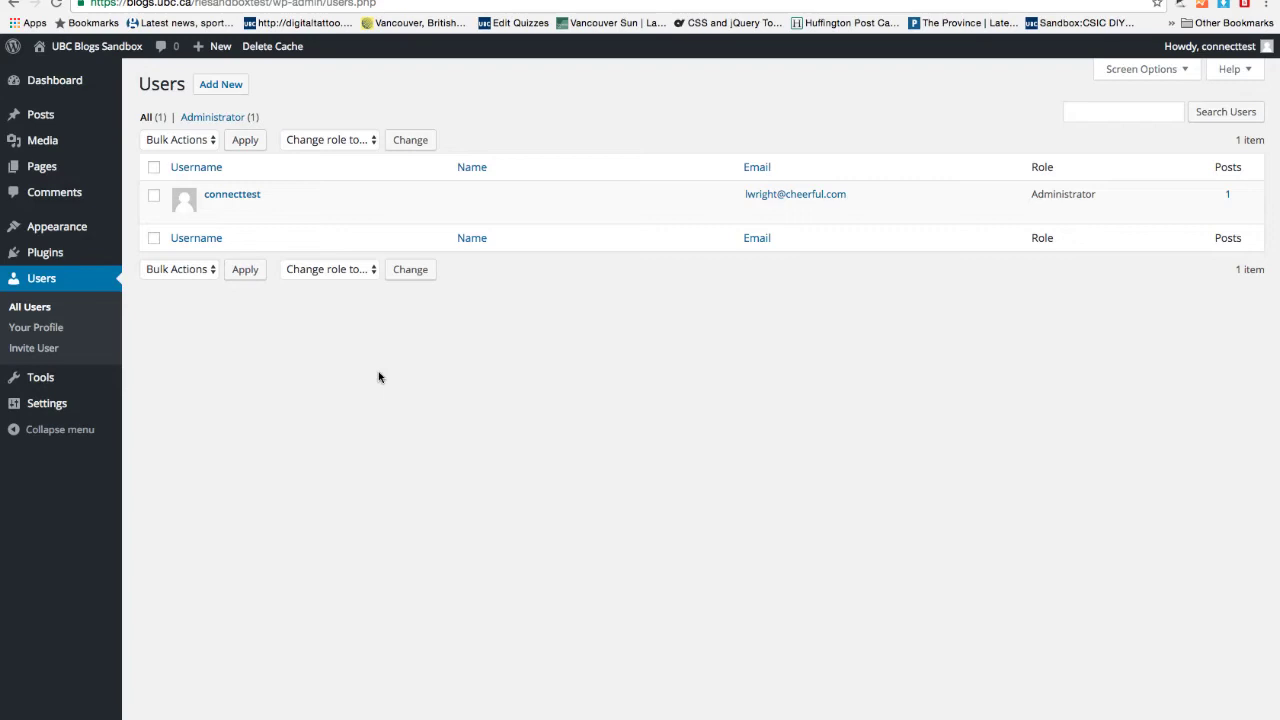
View the site's available tools and open its general settings.
{"action": "left_click", "coordinate": [62, 378]}
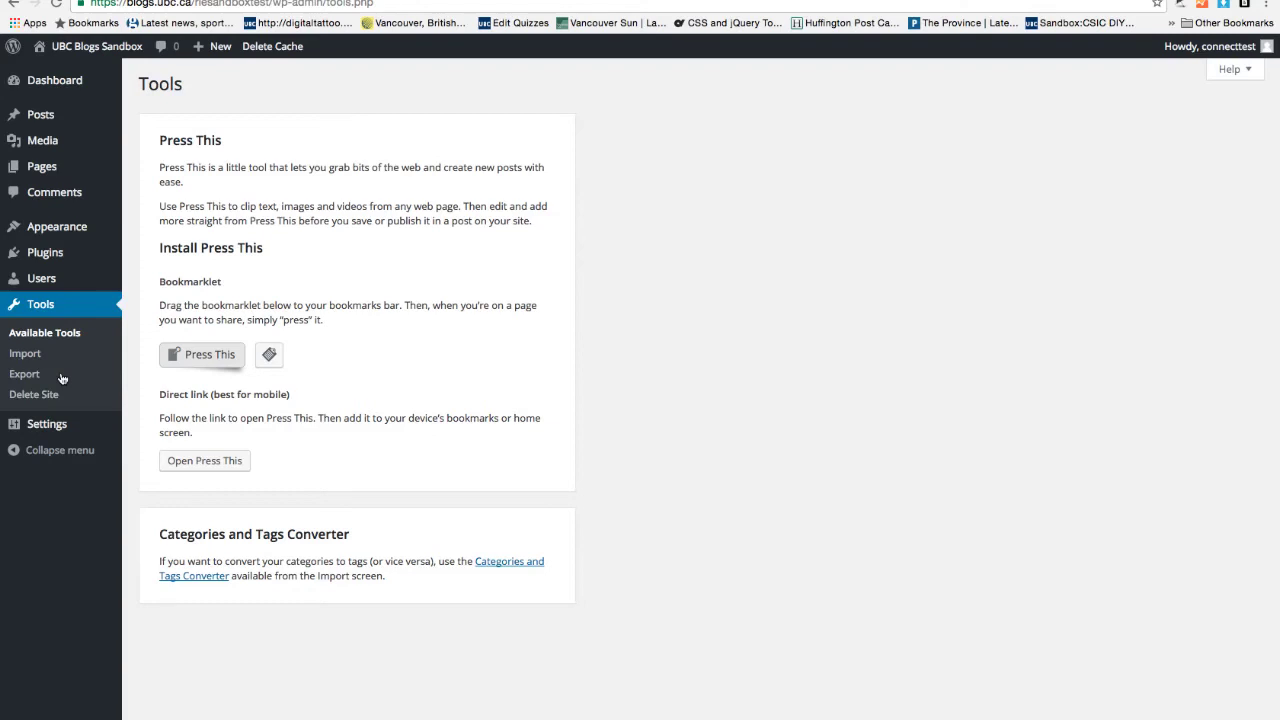
{"action": "left_click", "coordinate": [40, 424]}
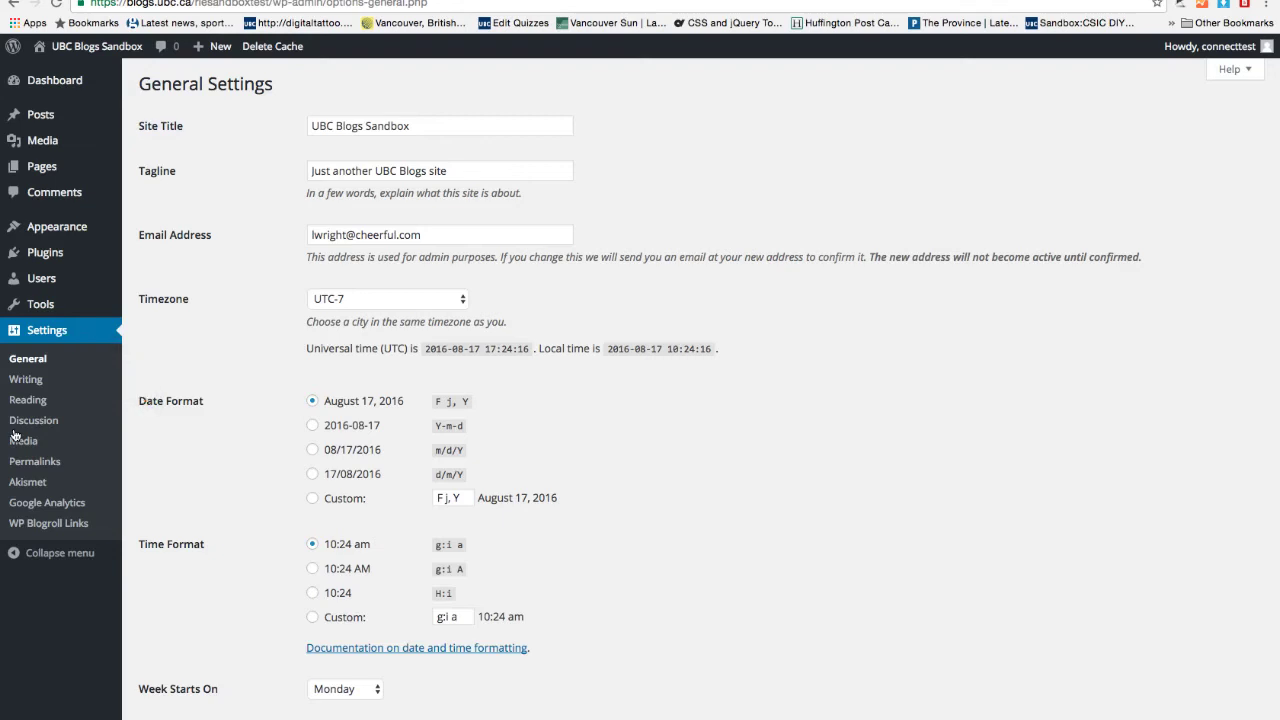
Start a new post and title it "Welcome to my blog".
{"action": "mouse_move", "coordinate": [80, 120]}
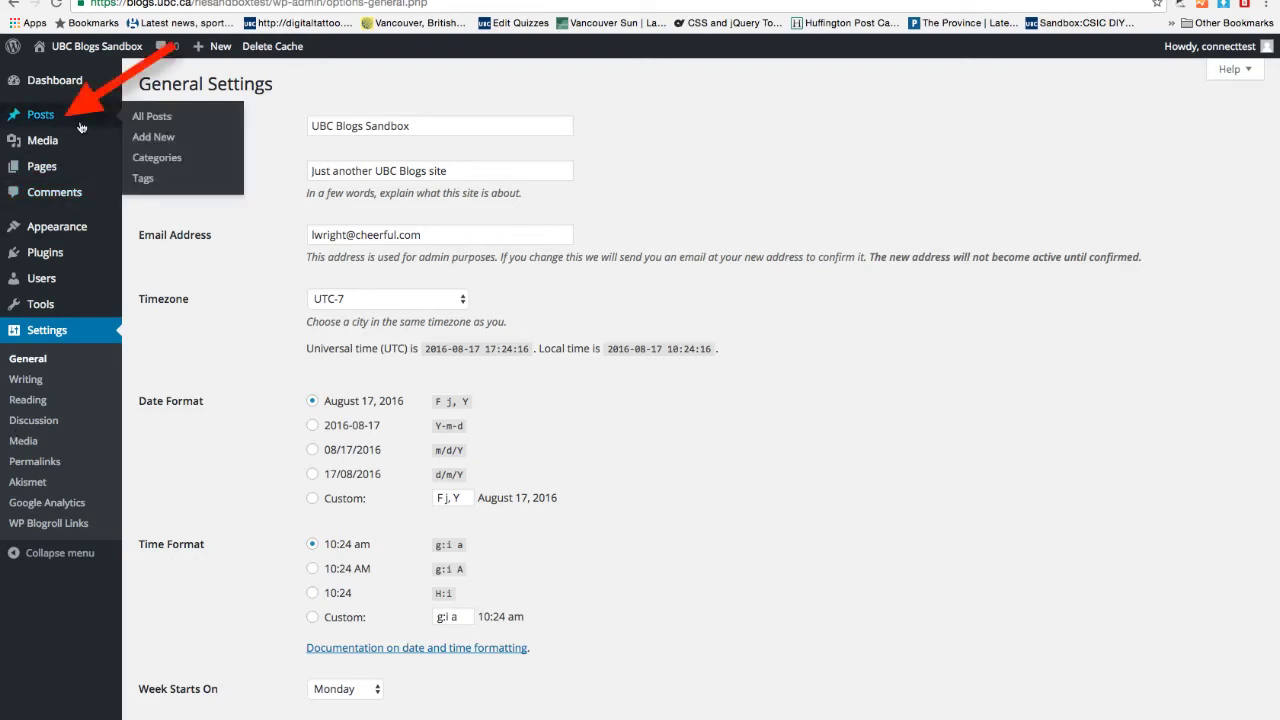
{"action": "left_click", "coordinate": [156, 138]}
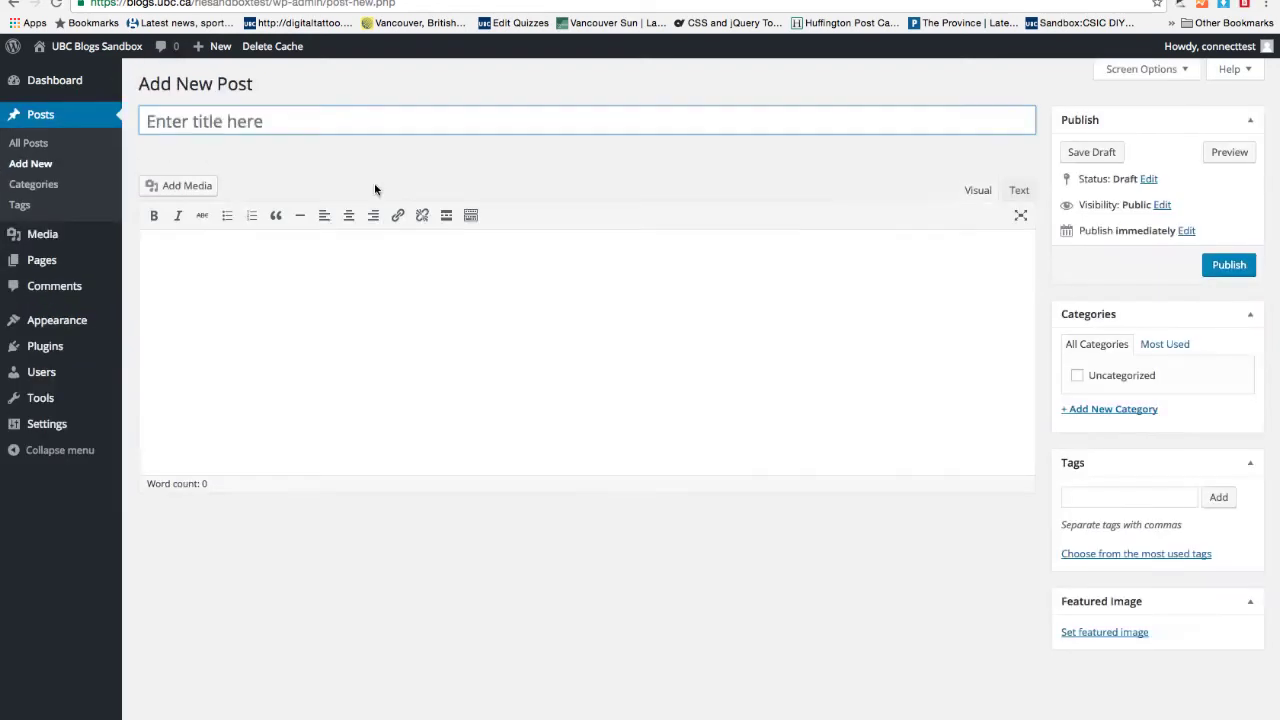
{"action": "type", "text": "Welcome to my blog"}
Write the post body as three paragraphs: "Hi welcome to my blog!!", "Please feel free to comment on this post....." and "My name is blah blah blah....".
{"action": "left_click", "coordinate": [391, 313]}
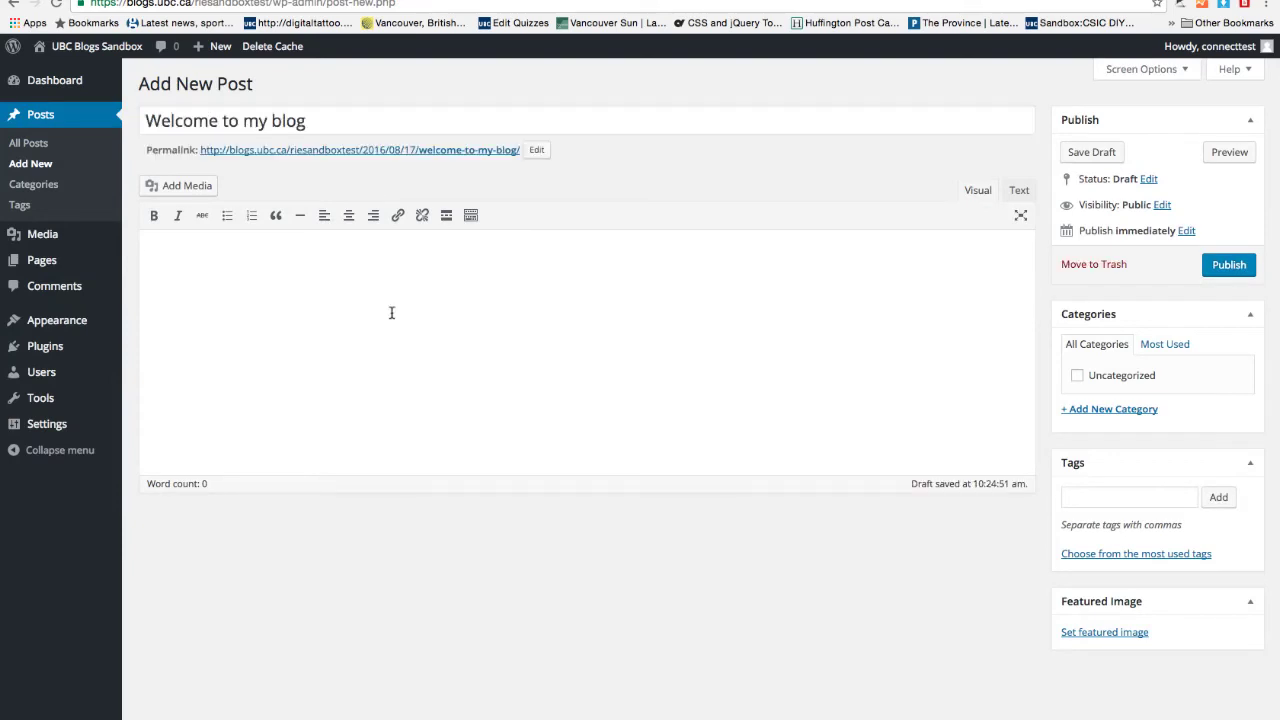
{"action": "left_click", "coordinate": [1019, 192]}
{"action": "left_click", "coordinate": [978, 190]}
{"action": "type", "text": "Hi welcome to my blog!!  Please feel free to comment on this post.....  My name is blah blah blah...."}
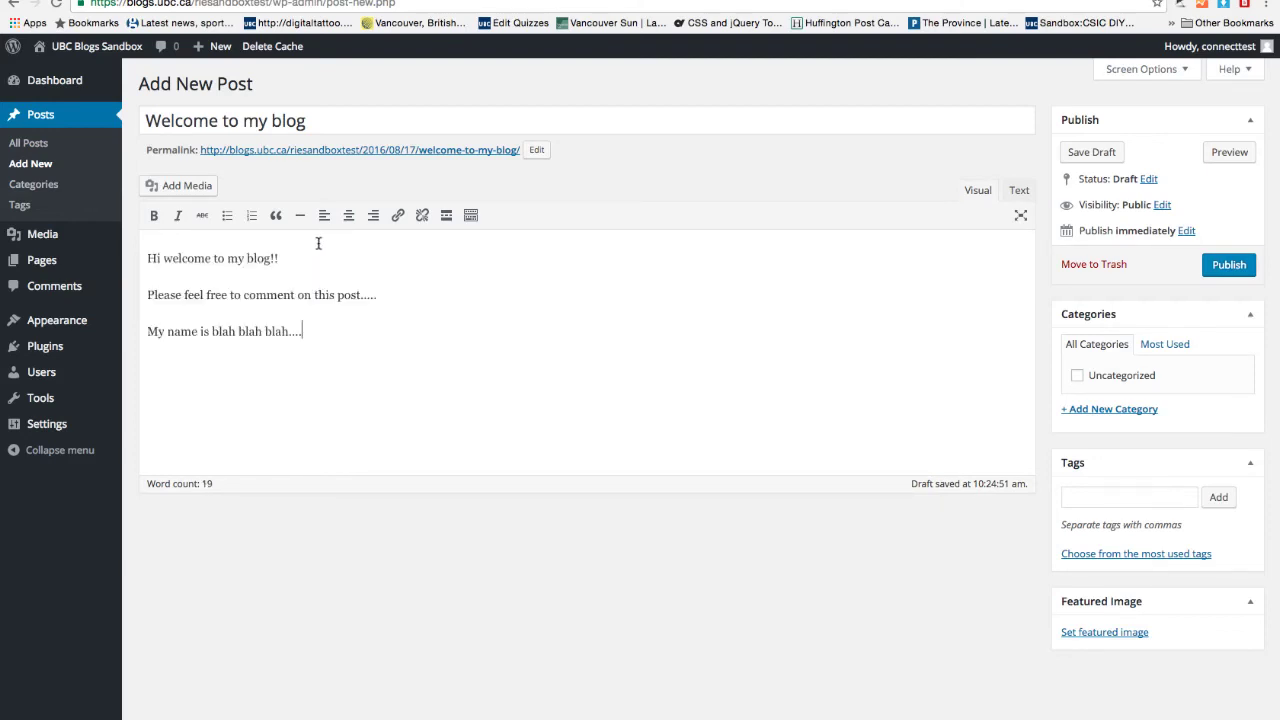
Make the line "Hi welcome to my blog!!" bold and italicize the word "comment" in the second paragraph.
{"action": "left_click_drag", "start_coordinate": [318, 258], "coordinate": [170, 235]}
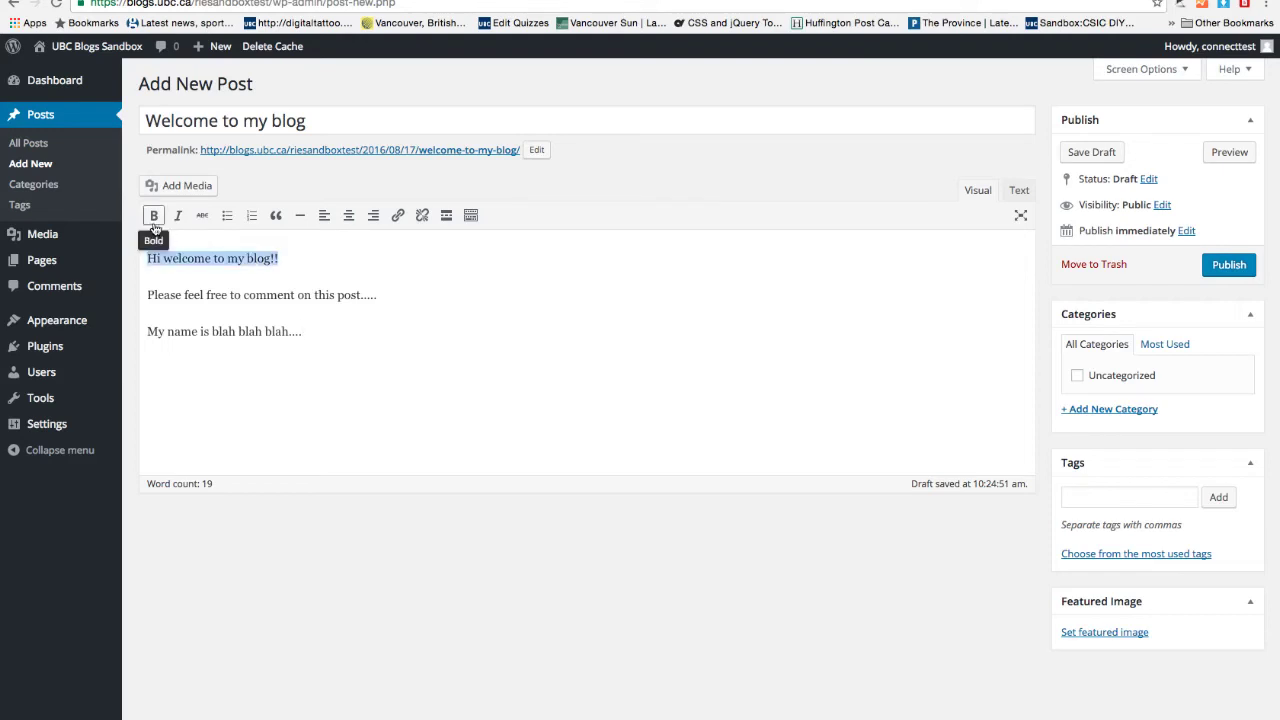
{"action": "left_click", "coordinate": [154, 215]}
{"action": "left_click", "coordinate": [241, 297]}
{"action": "left_click_drag", "start_coordinate": [241, 297], "coordinate": [295, 297]}
{"action": "left_click", "coordinate": [179, 215]}
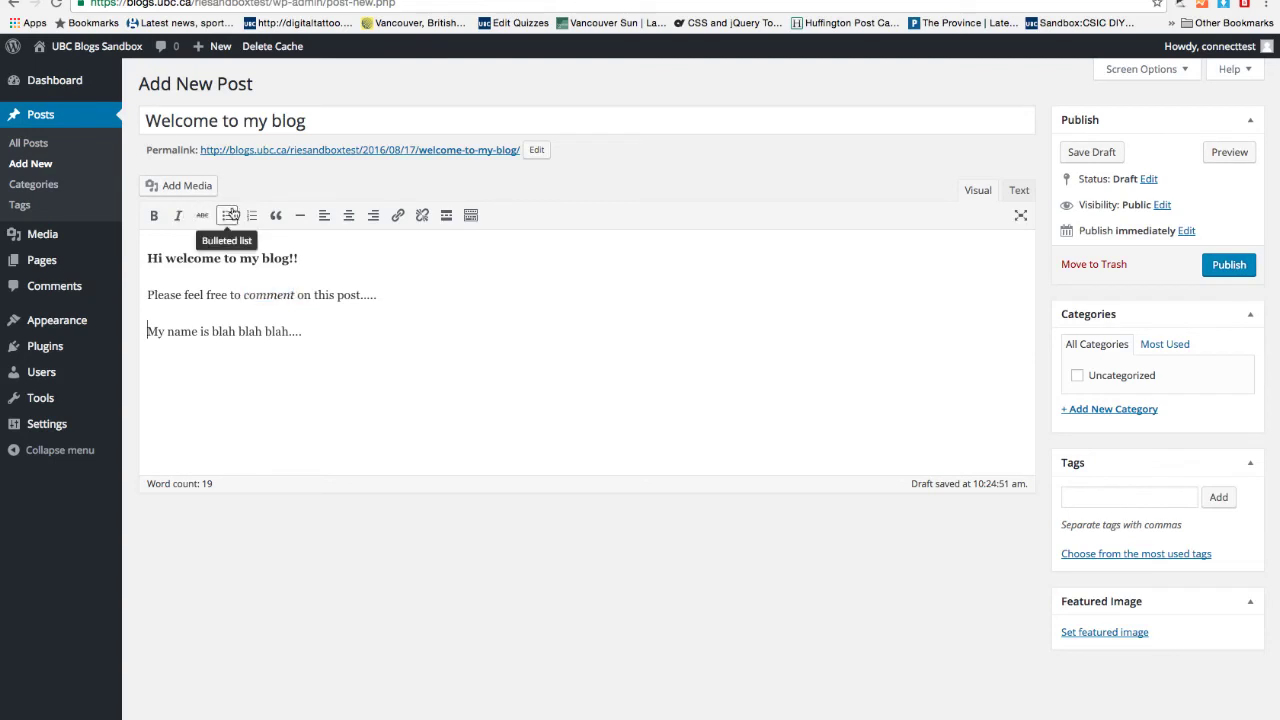
Add a bulleted list below the last paragraph with the items "test test", "apple" and "orange".
{"action": "left_click", "coordinate": [228, 215]}
{"action": "left_click", "coordinate": [228, 215]}
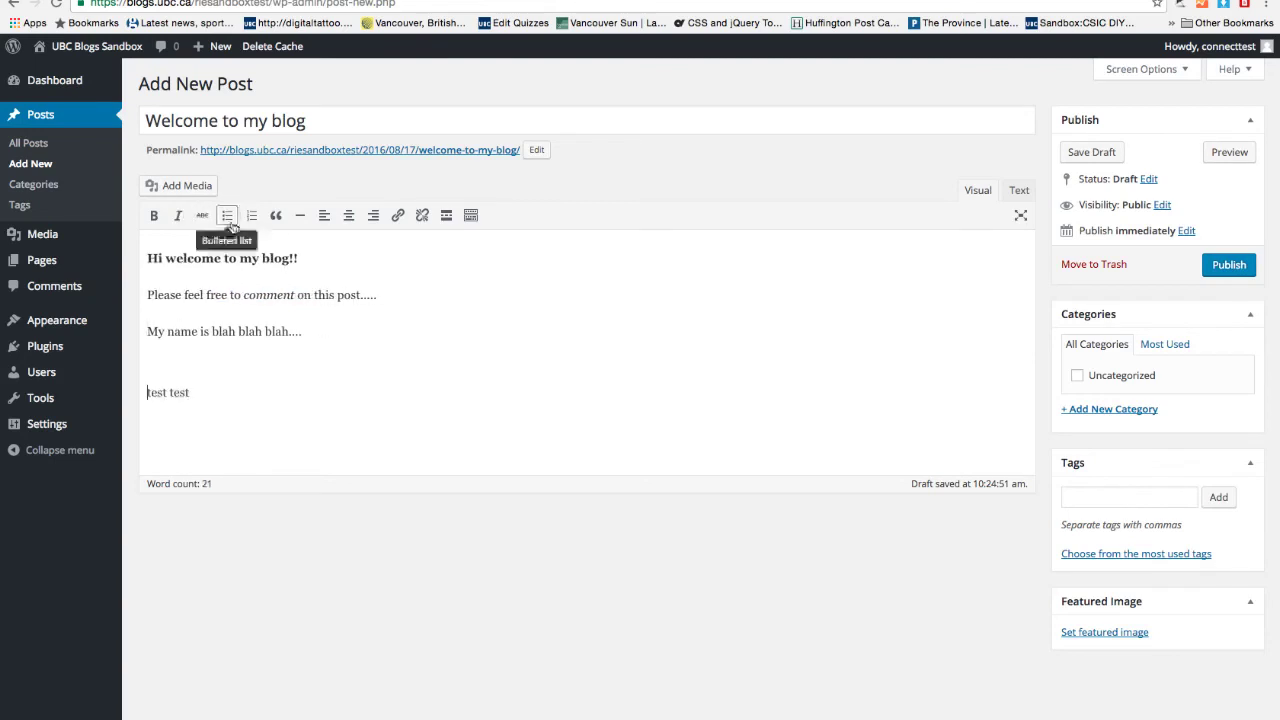
{"action": "left_click", "coordinate": [228, 215]}
{"action": "key", "text": "Return"}
{"action": "type", "text": "apple"}
{"action": "key", "text": "Return"}
{"action": "type", "text": "orange"}
Link the list item "orange" to the site's existing Hello world! post.
{"action": "left_click_drag", "start_coordinate": [216, 429], "coordinate": [177, 430]}
{"action": "key", "text": "ctrl+k"}
{"action": "left_click", "coordinate": [503, 443]}
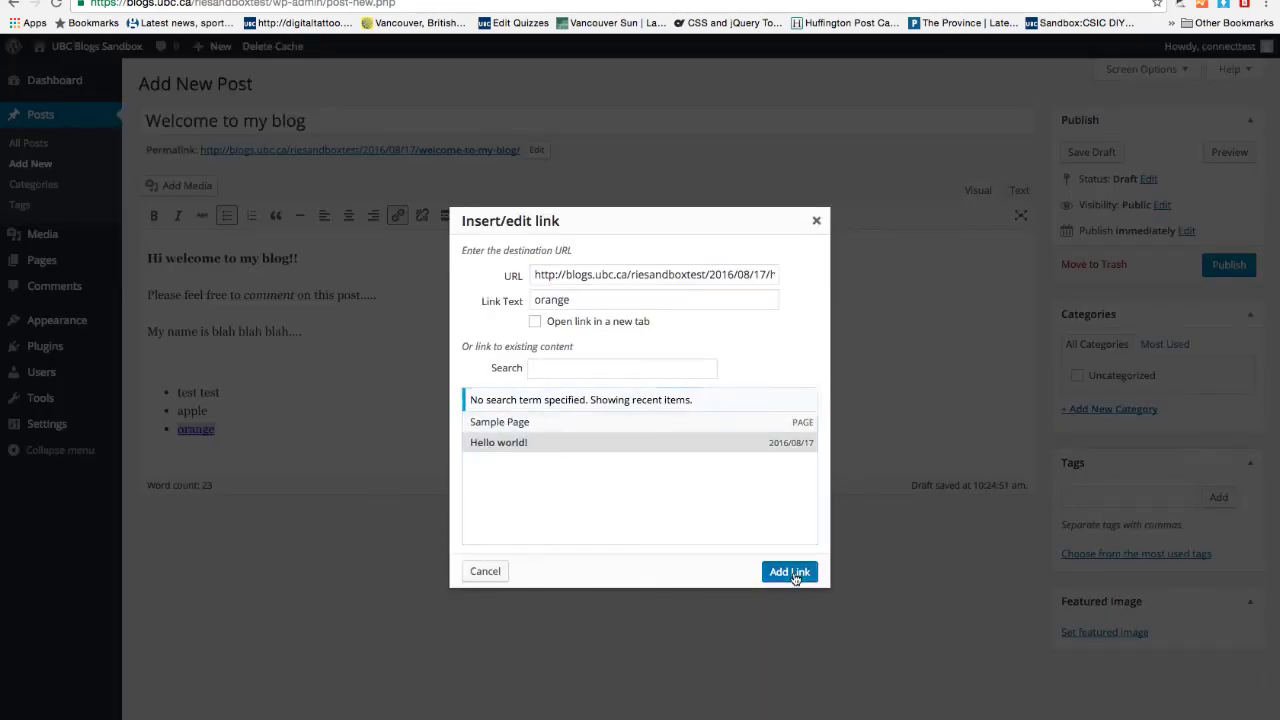
{"action": "left_click", "coordinate": [789, 571]}
{"action": "left_click", "coordinate": [248, 440]}
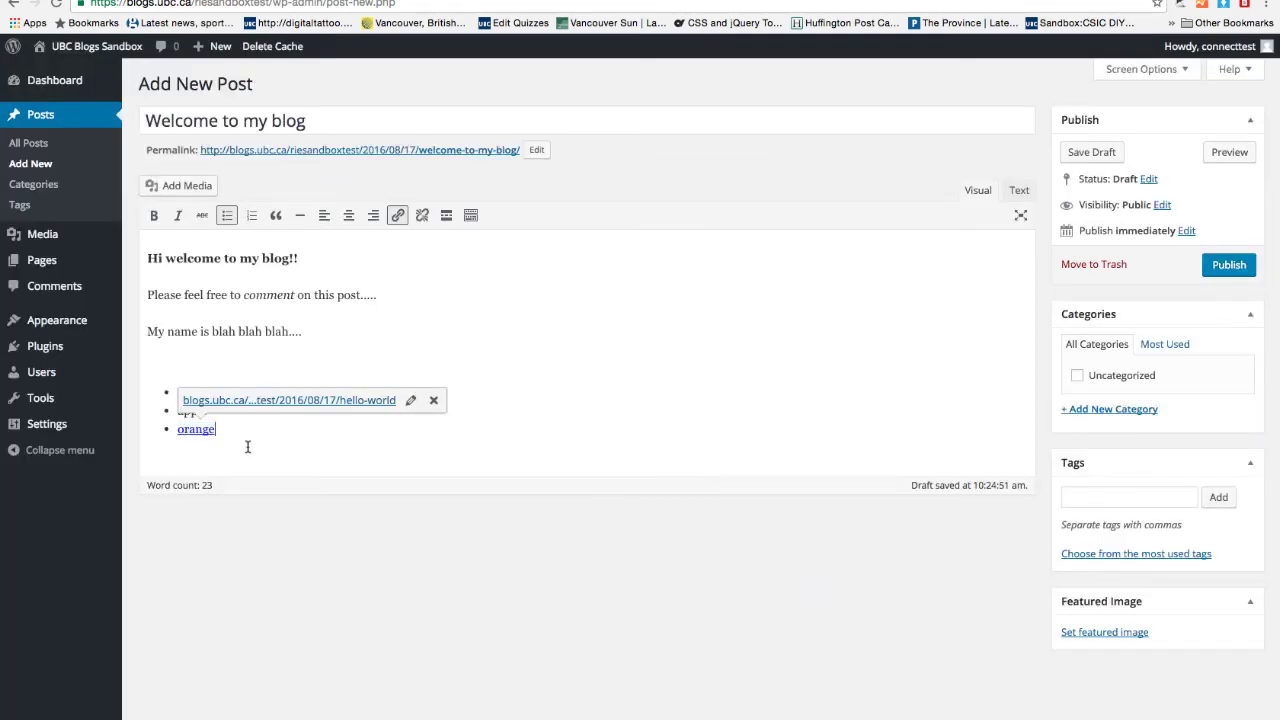
Upload checkmark.gif with the copyright holder's permission and insert it after "orange" with the alt text "tick mark".
{"action": "left_click", "coordinate": [182, 187]}
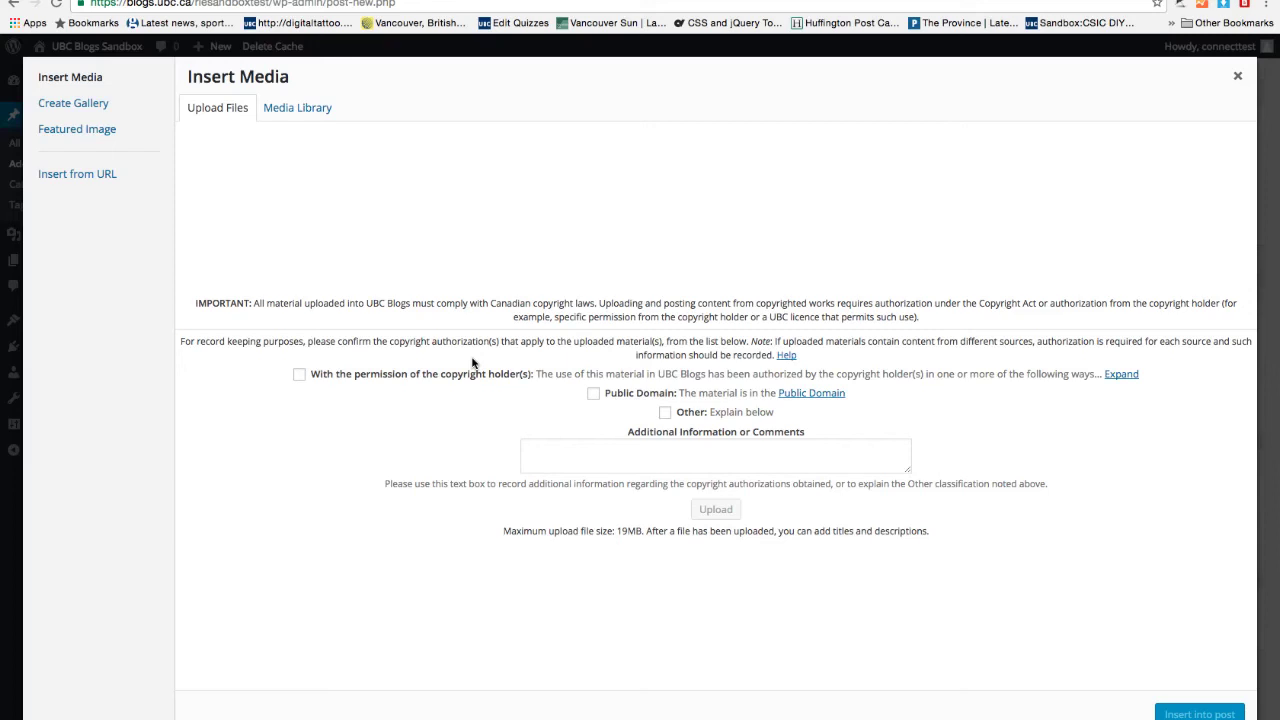
{"action": "left_click", "coordinate": [1157, 357]}
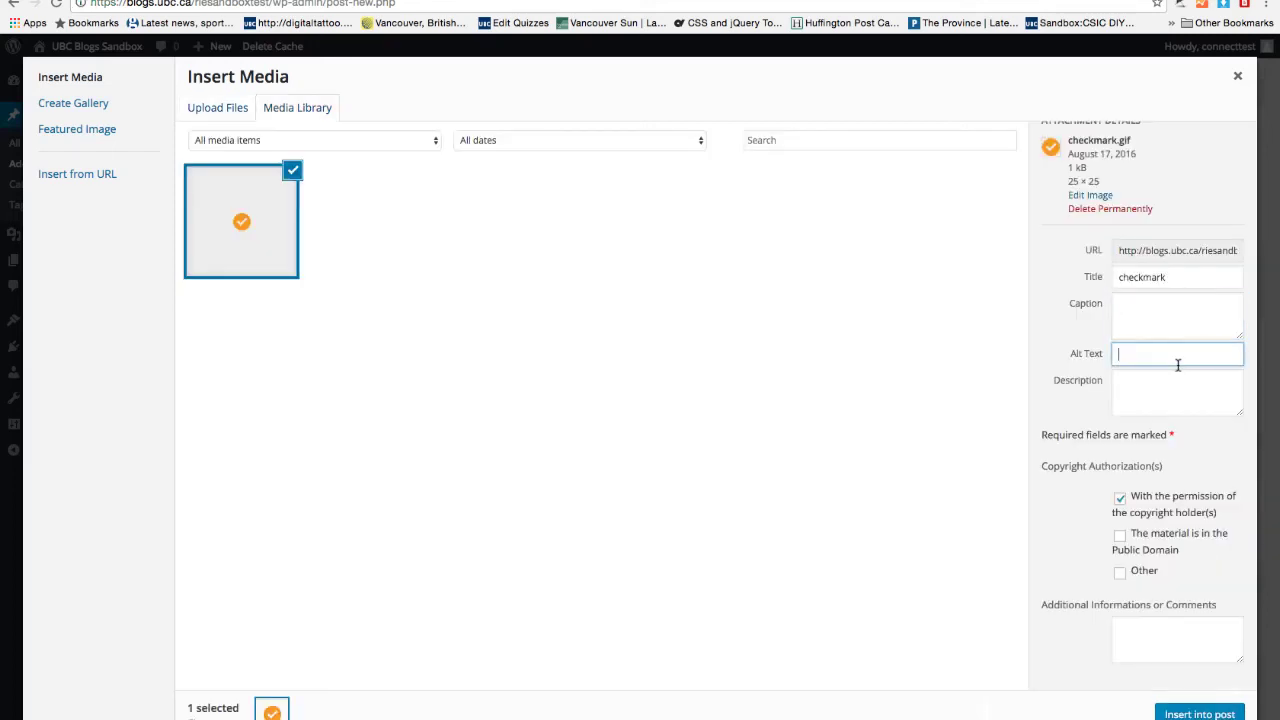
{"action": "left_click", "coordinate": [1162, 318]}
{"action": "left_click", "coordinate": [1148, 357]}
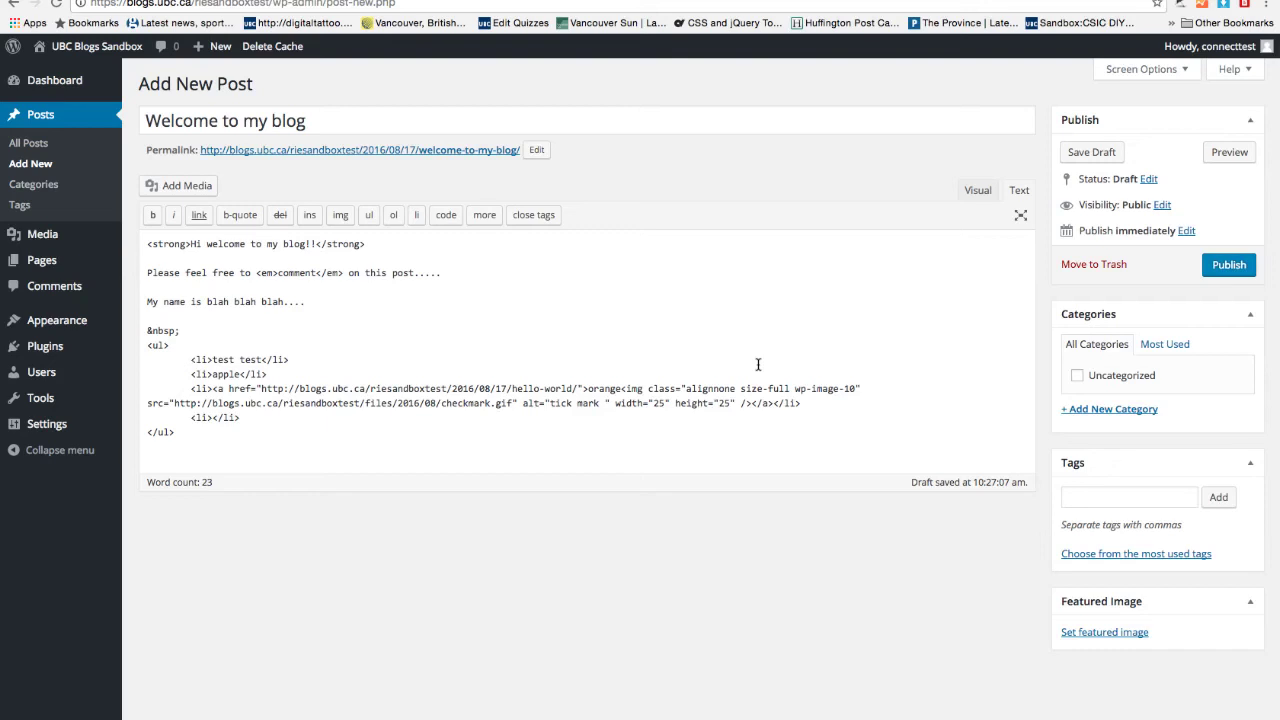
Enable the Excerpt box in the post editor's screen options and place the cursor in the excerpt field.
{"action": "left_click", "coordinate": [1112, 70]}
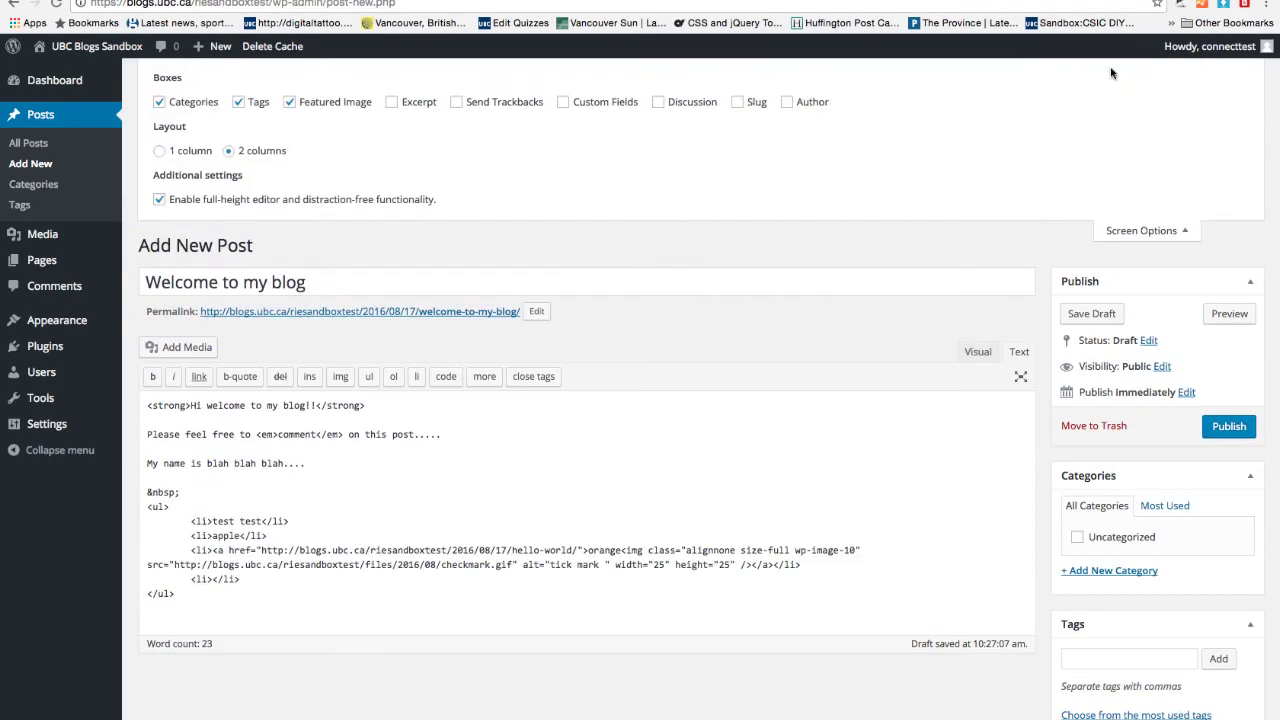
{"action": "left_click", "coordinate": [419, 103]}
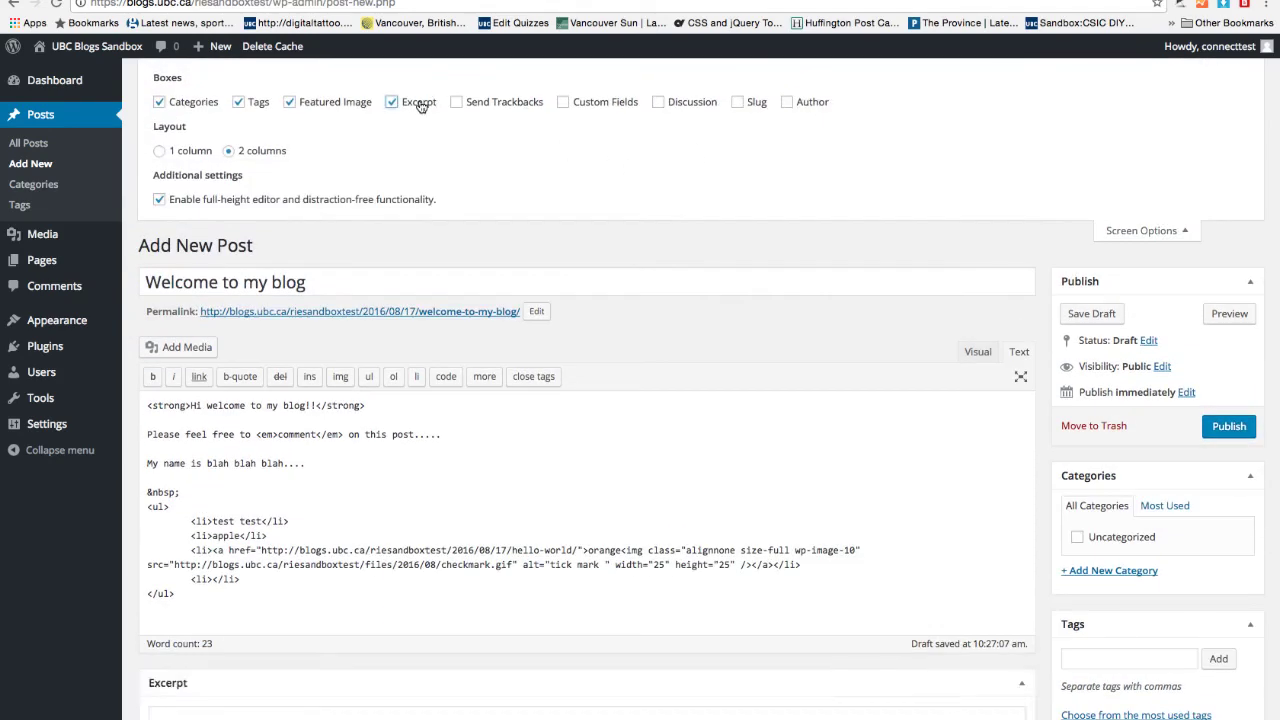
{"action": "scroll", "coordinate": [443, 165], "scroll_direction": "down", "scroll_amount": 2}
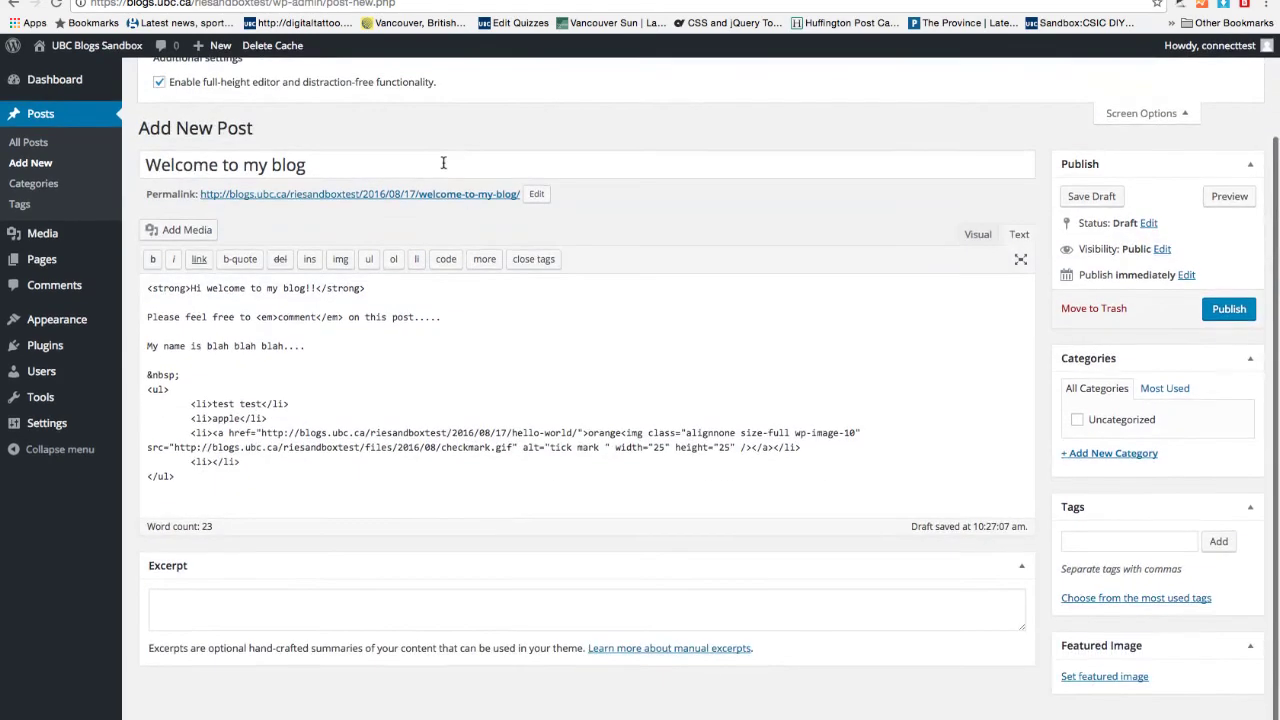
{"action": "left_click", "coordinate": [367, 623]}
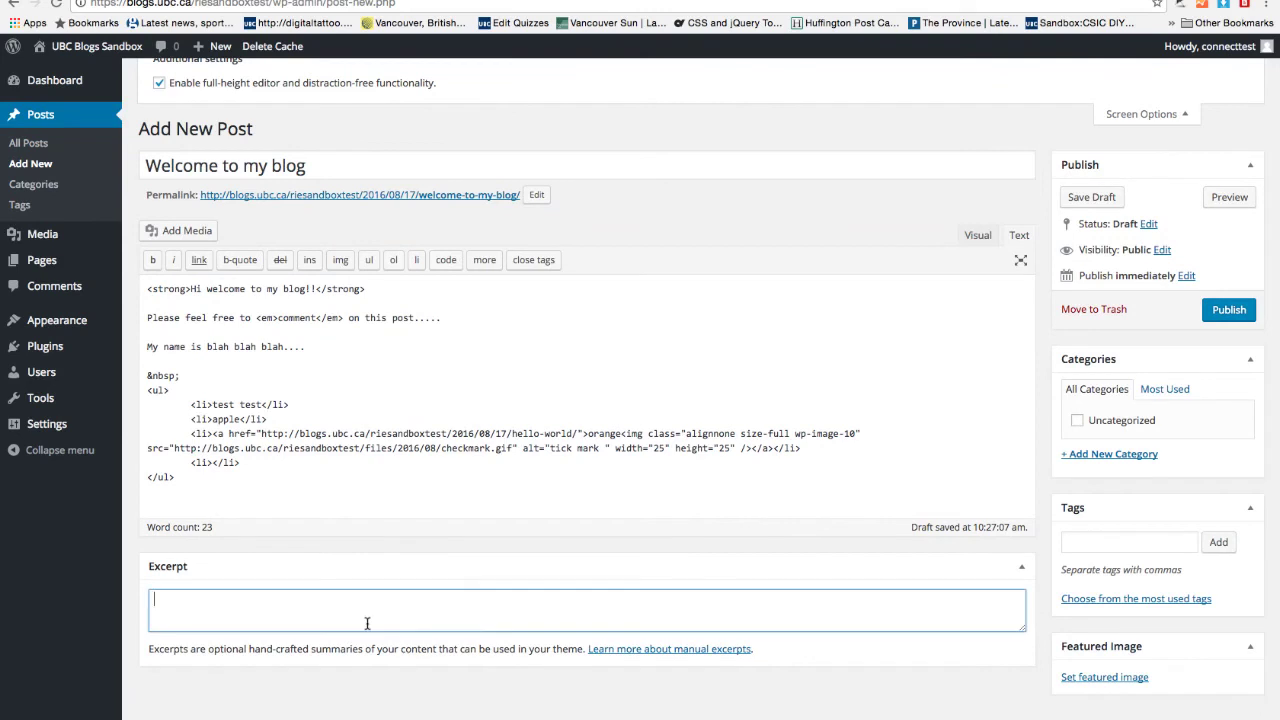
Upload the image dtcreator.png and set it as the post's featured image.
{"action": "left_click", "coordinate": [1107, 679]}
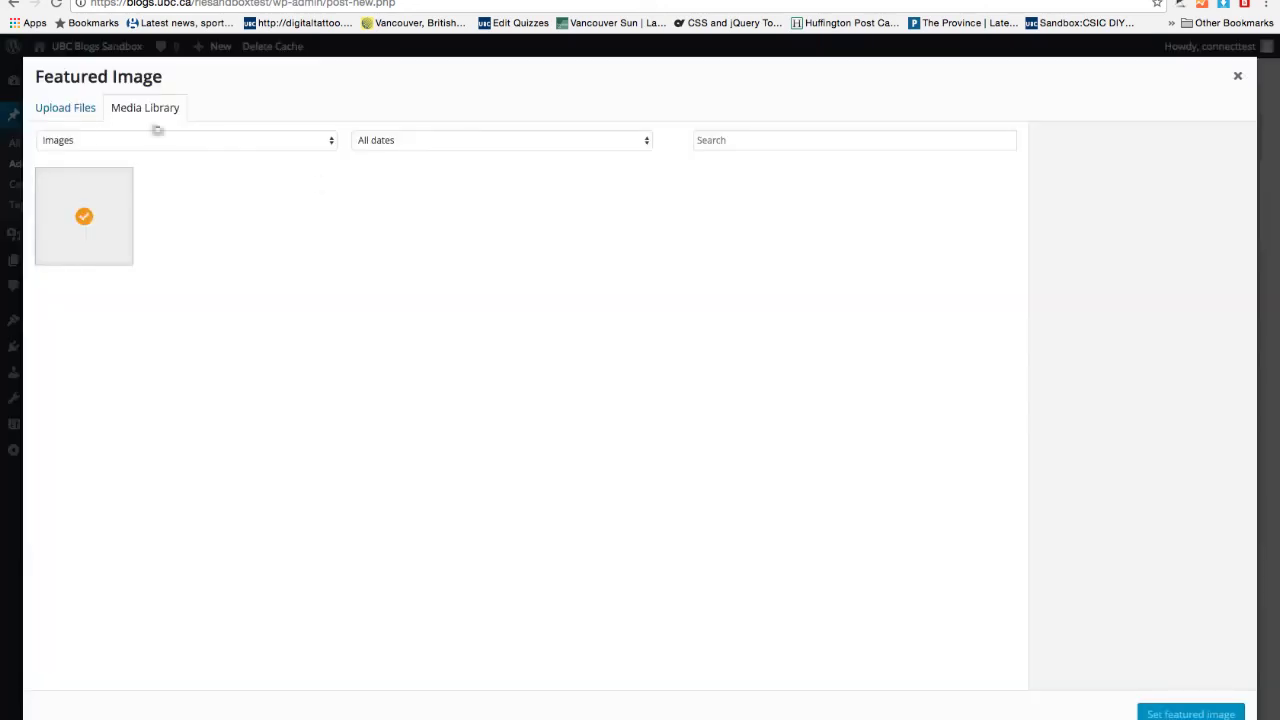
{"action": "left_click", "coordinate": [73, 112]}
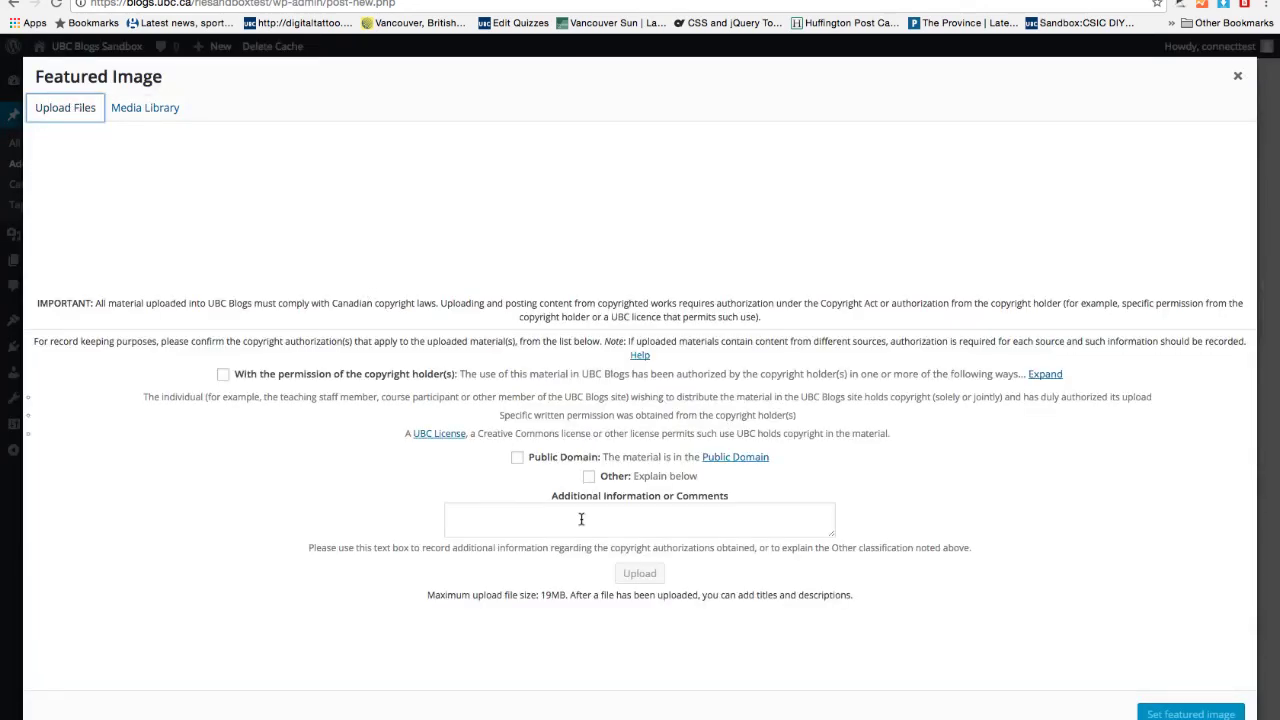
{"action": "left_click", "coordinate": [581, 518]}
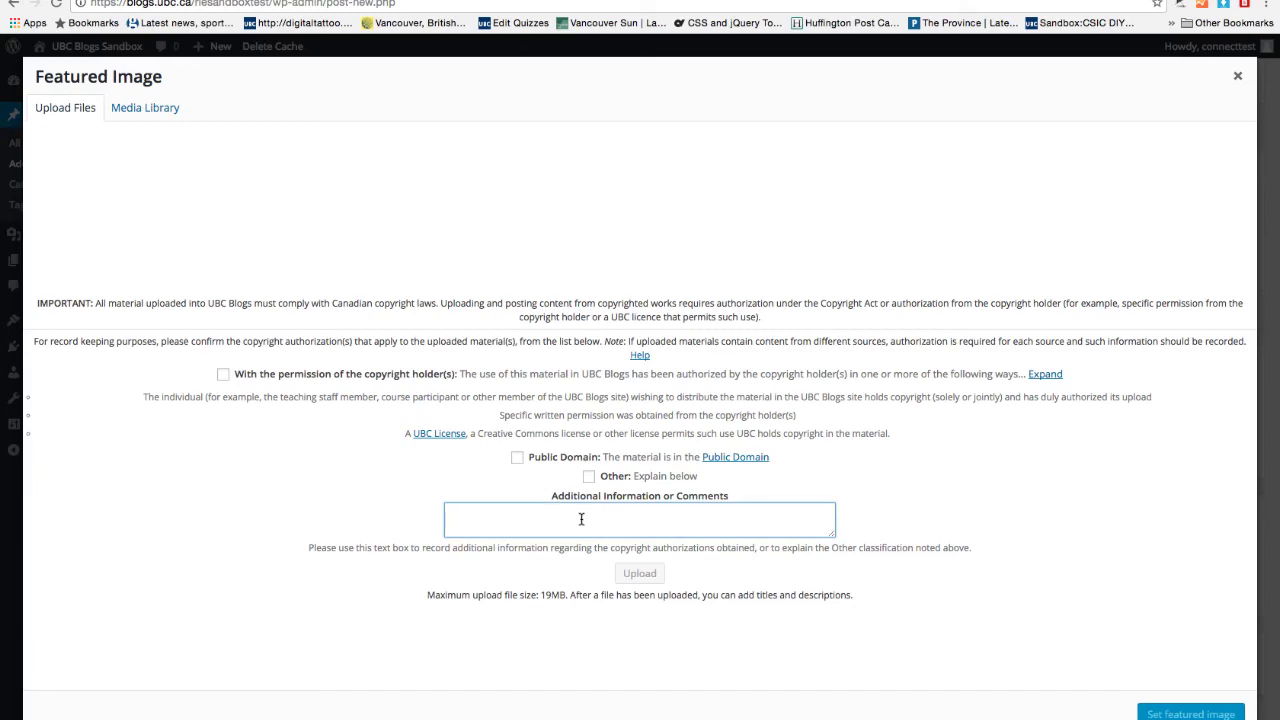
{"action": "left_click", "coordinate": [151, 109]}
{"action": "left_click", "coordinate": [65, 113]}
{"action": "left_click", "coordinate": [151, 118]}
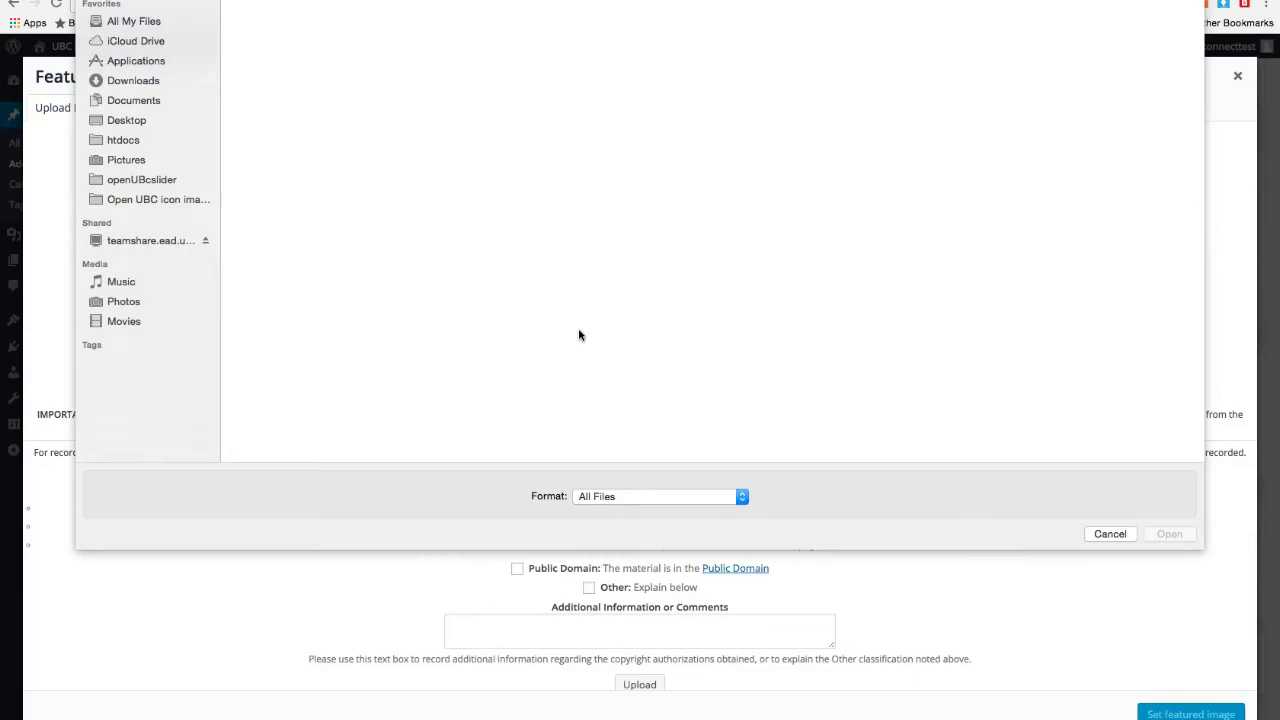
{"action": "double_click", "coordinate": [1030, 203]}
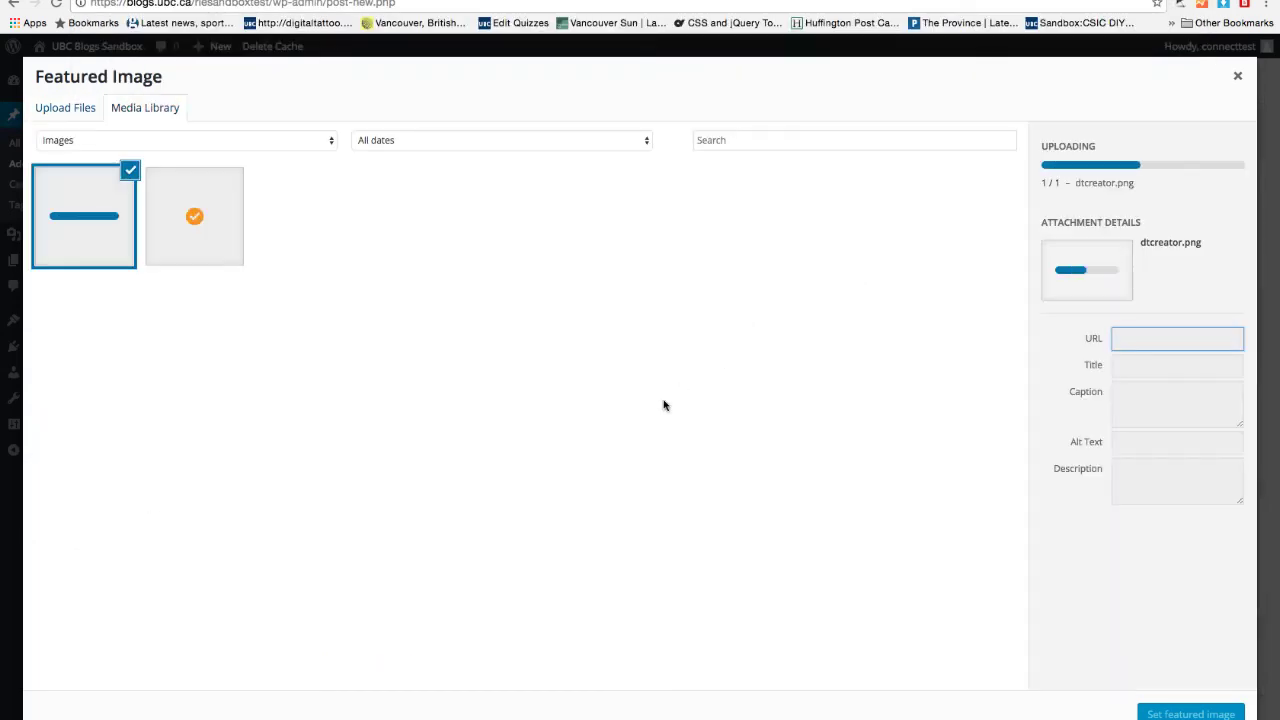
{"action": "scroll", "coordinate": [1108, 533], "scroll_direction": "down", "scroll_amount": 1}
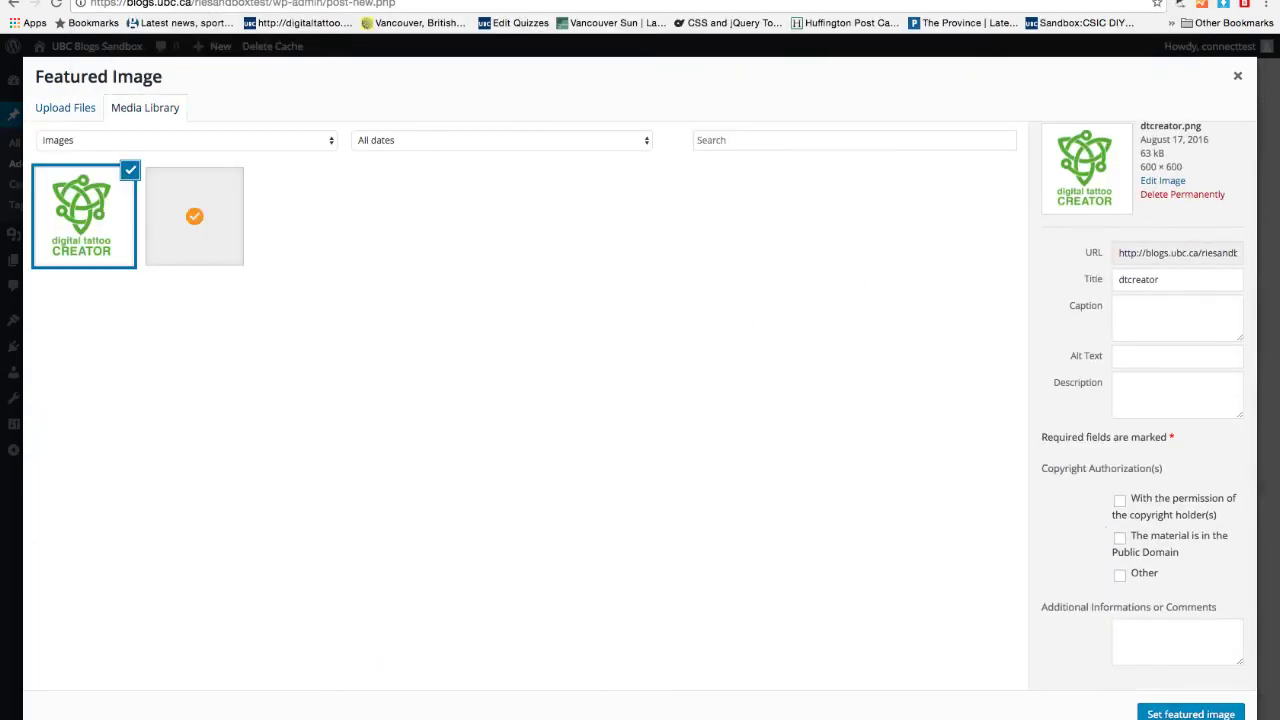
{"action": "left_click", "coordinate": [1190, 714]}
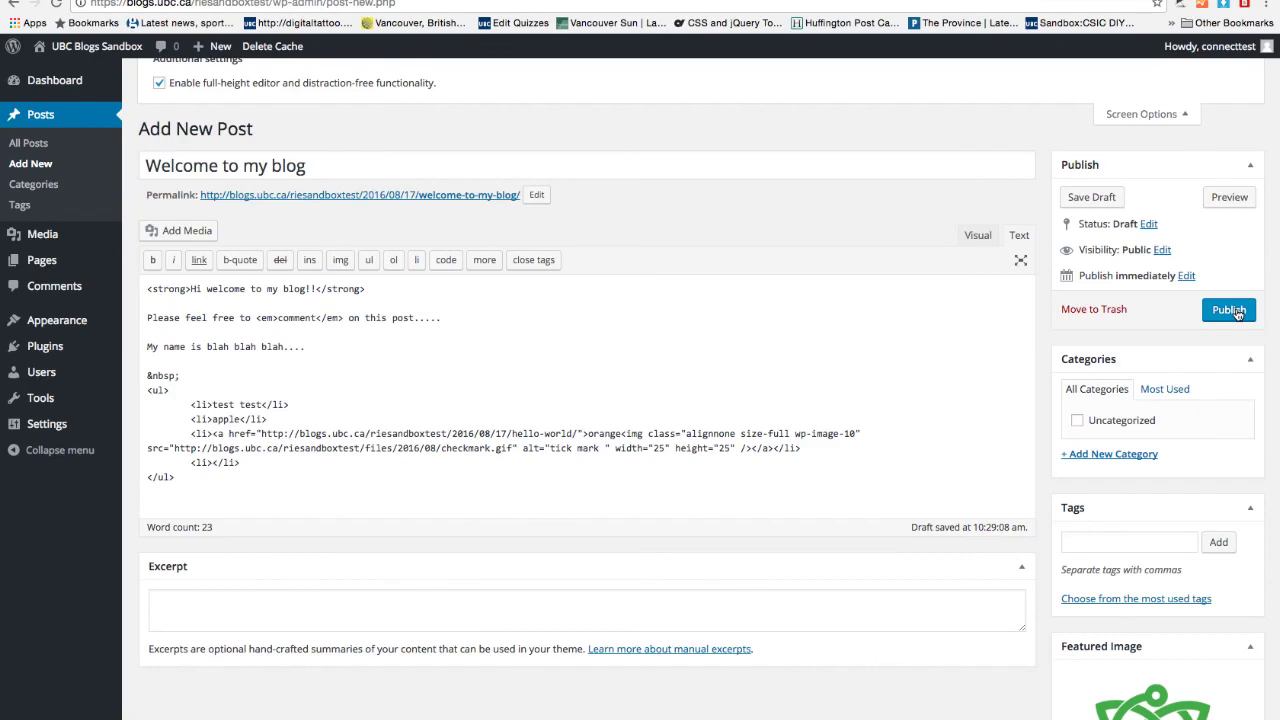
Publish the post and view it on the live site, checking the featured image, text and list.
{"action": "left_click", "coordinate": [1237, 313]}
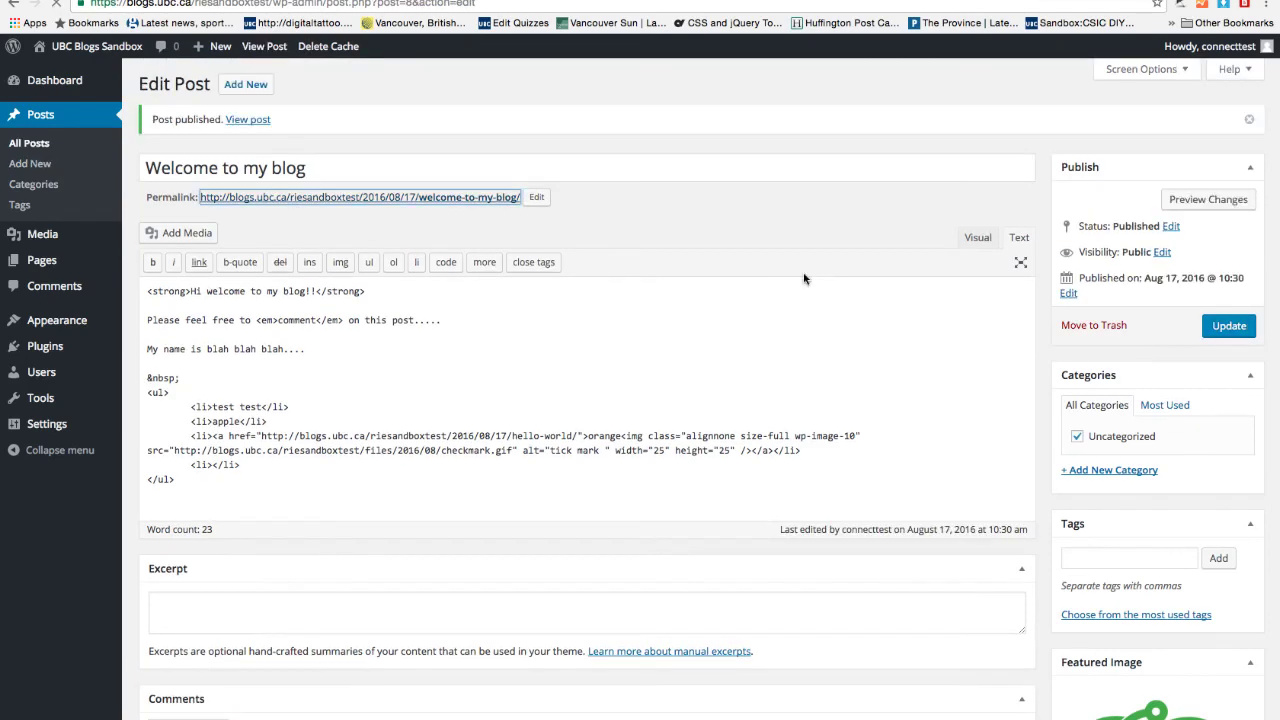
{"action": "left_click", "coordinate": [197, 117]}
{"action": "scroll", "coordinate": [470, 393], "scroll_direction": "down", "scroll_amount": 2}
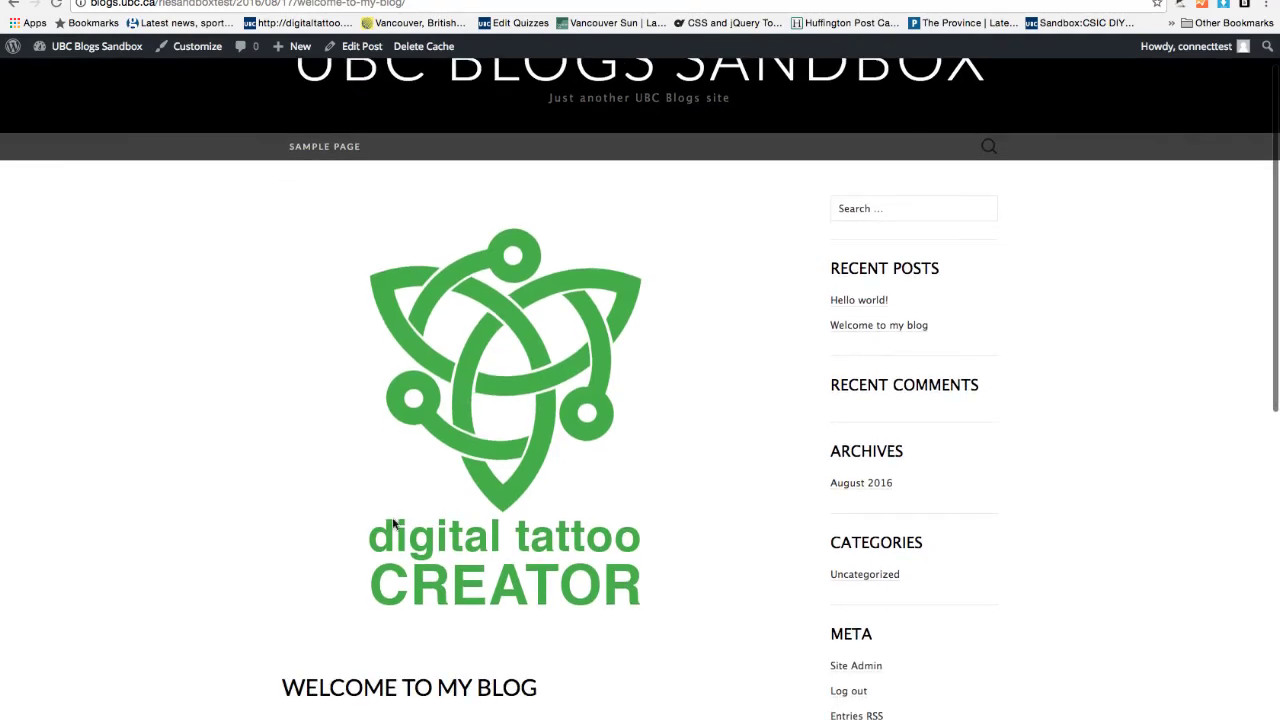
{"action": "scroll", "coordinate": [497, 563], "scroll_direction": "down", "scroll_amount": 5}
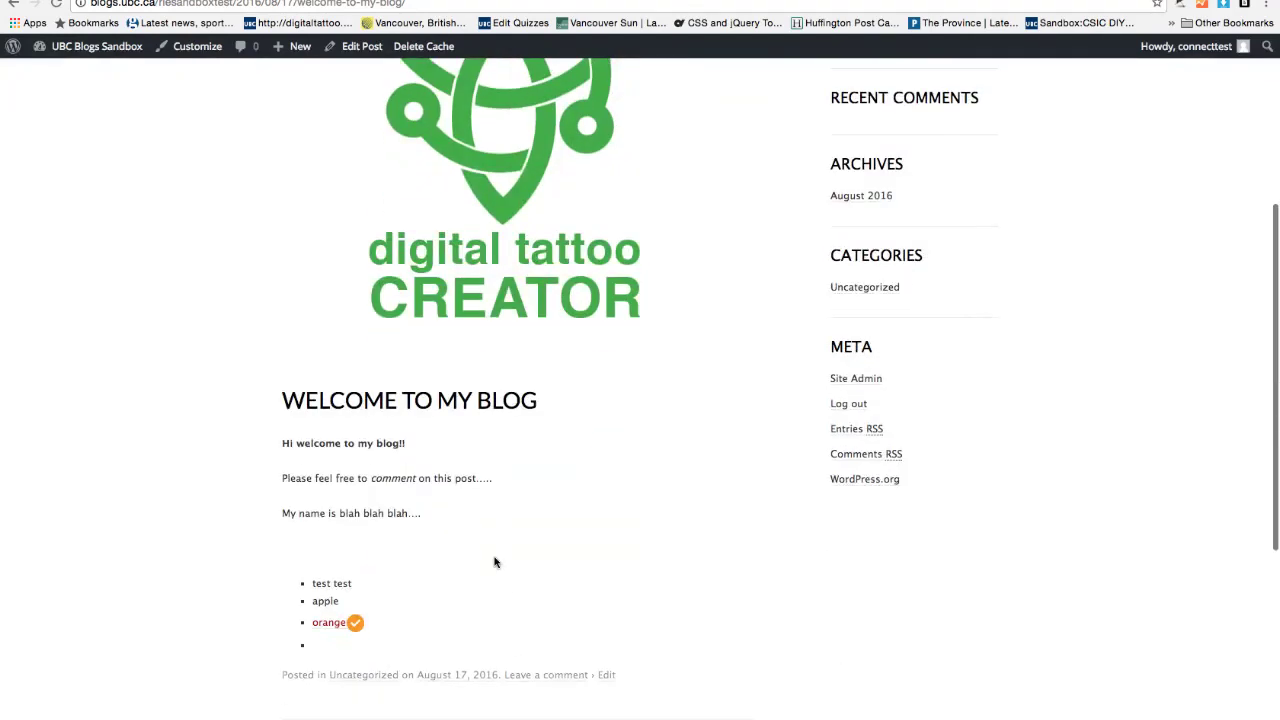
{"action": "scroll", "coordinate": [474, 446], "scroll_direction": "down", "scroll_amount": 1}
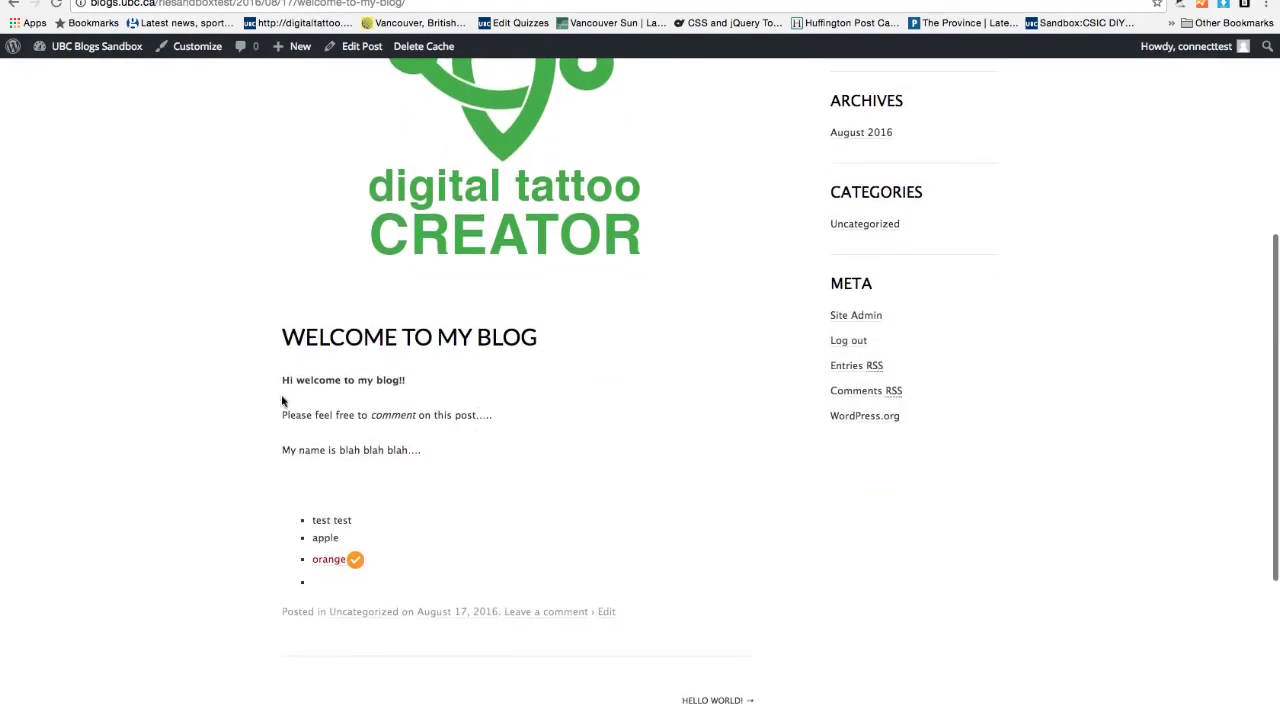
{"action": "scroll", "coordinate": [720, 450], "scroll_direction": "down", "scroll_amount": 1}
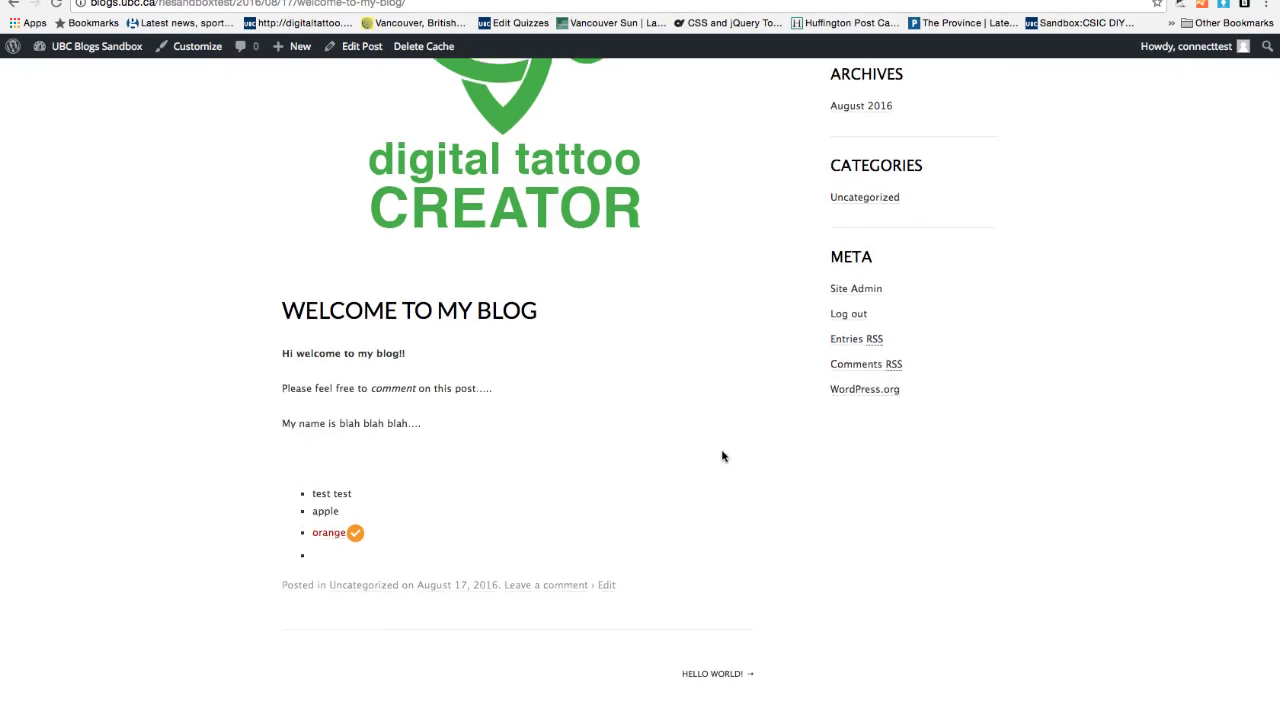